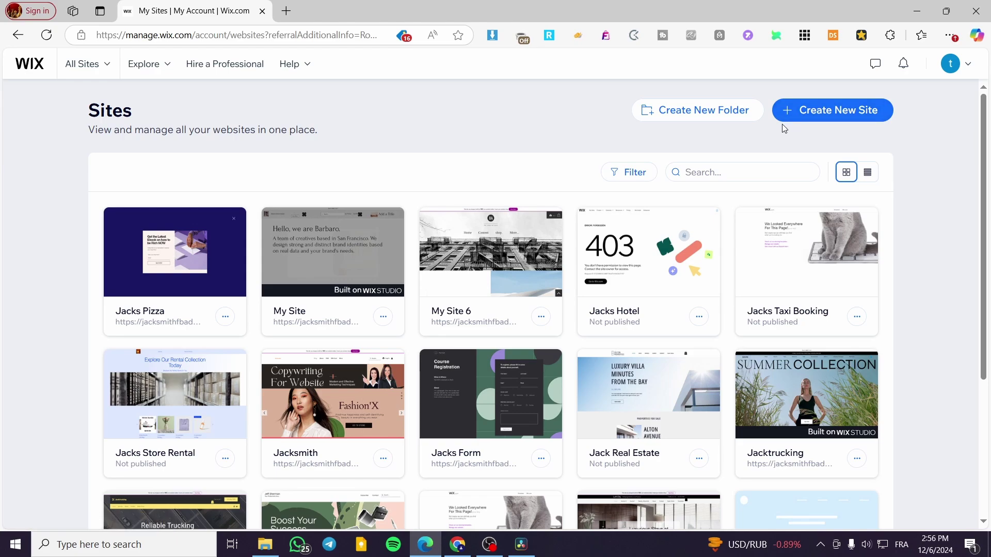
- Start creating a new site in a separate browser tab, choosing the Wix Editor and setup without chat
{"action": "right_click", "coordinate": [810, 110]}
{"action": "left_click", "coordinate": [809, 124]}
{"action": "left_click", "coordinate": [333, 6]}
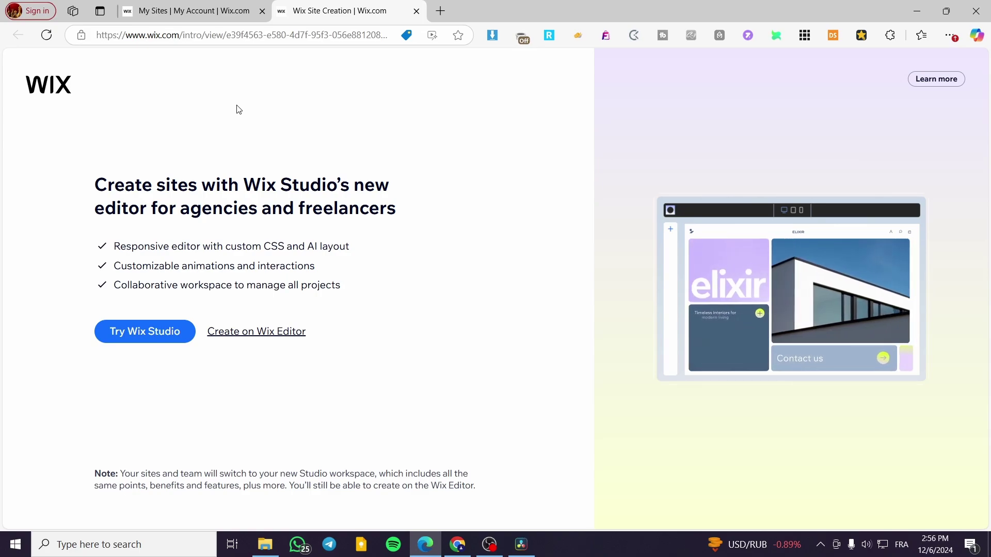
{"action": "left_click", "coordinate": [223, 11]}
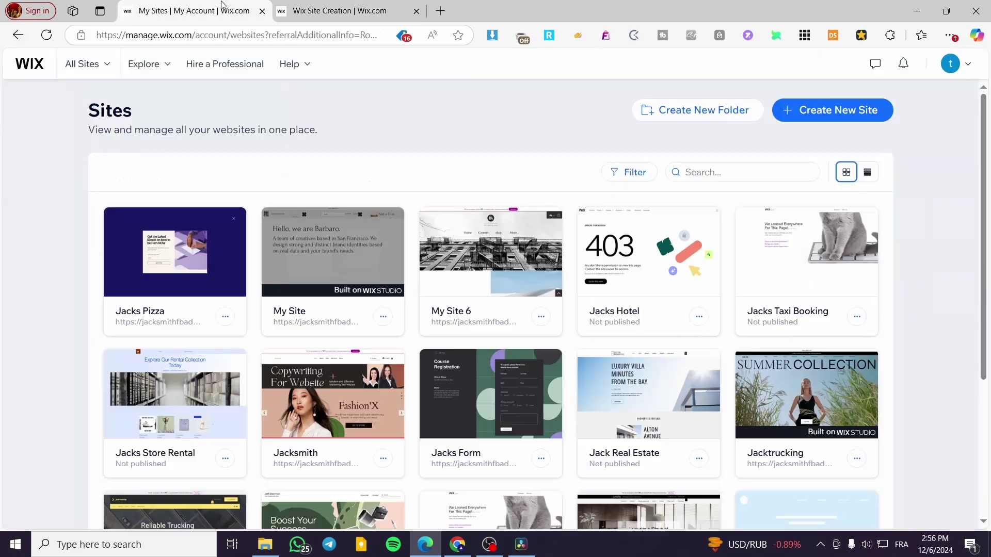
{"action": "left_click", "coordinate": [330, 6]}
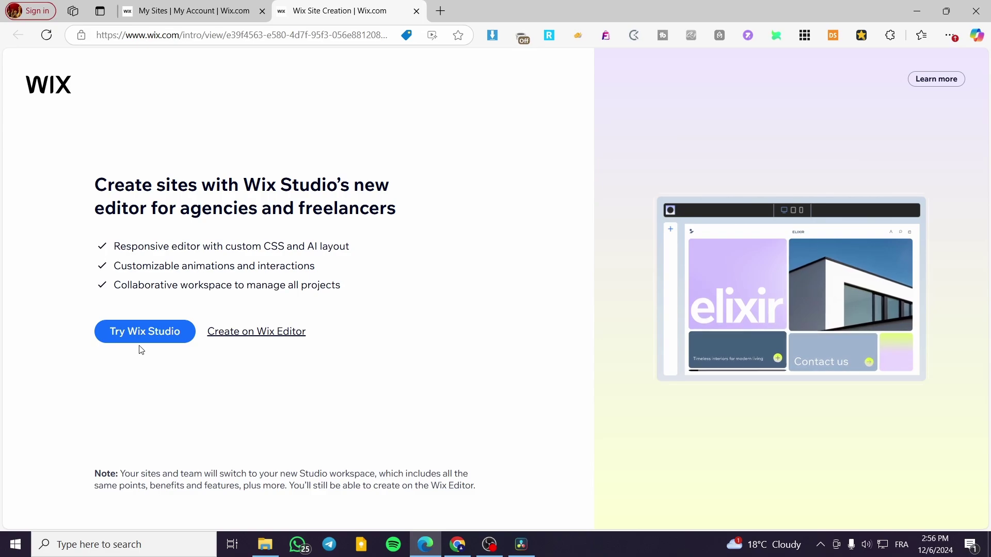
{"action": "left_click", "coordinate": [255, 337]}
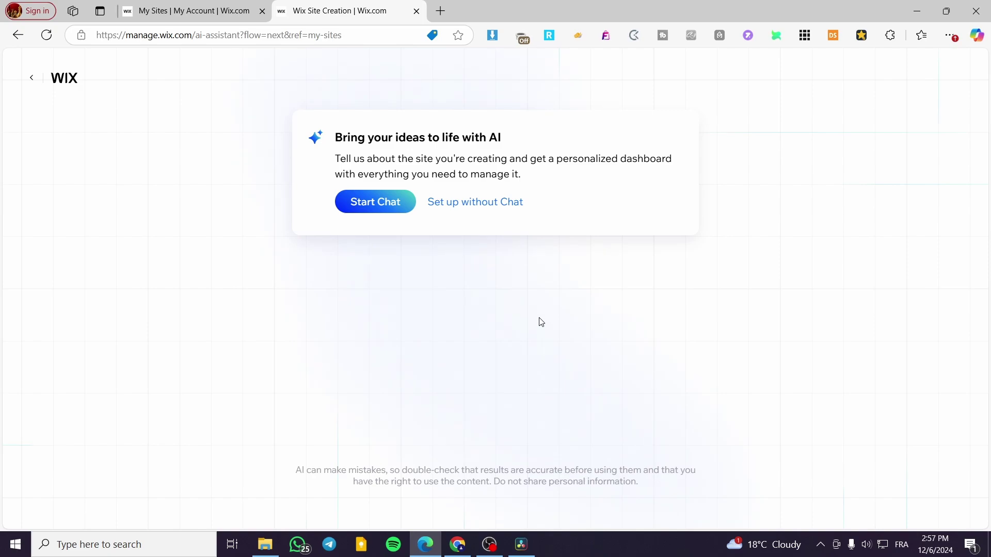
{"action": "left_click", "coordinate": [485, 203]}
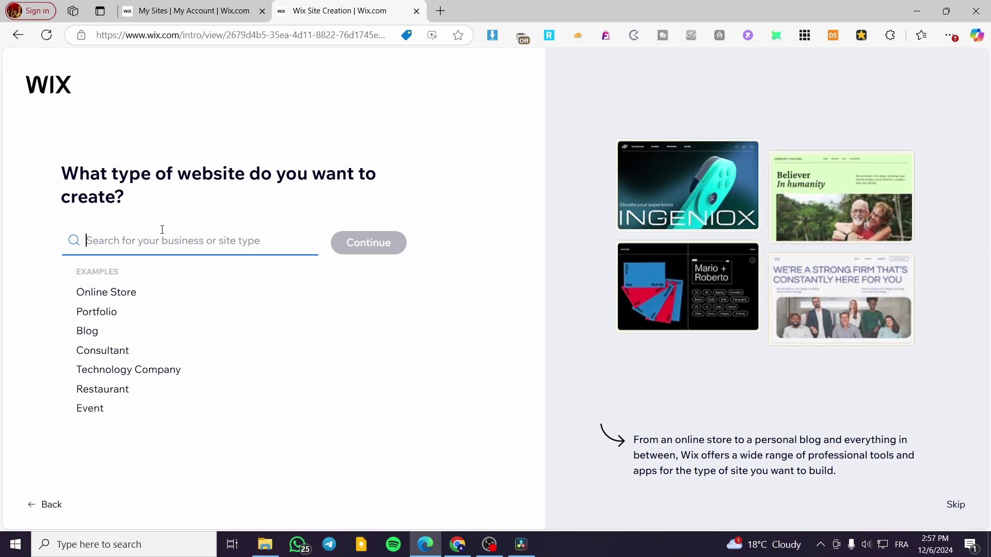
- Search the website types for "Coaching", choose Coaching Professional and continue to the business setup
{"action": "type", "text": "C"}
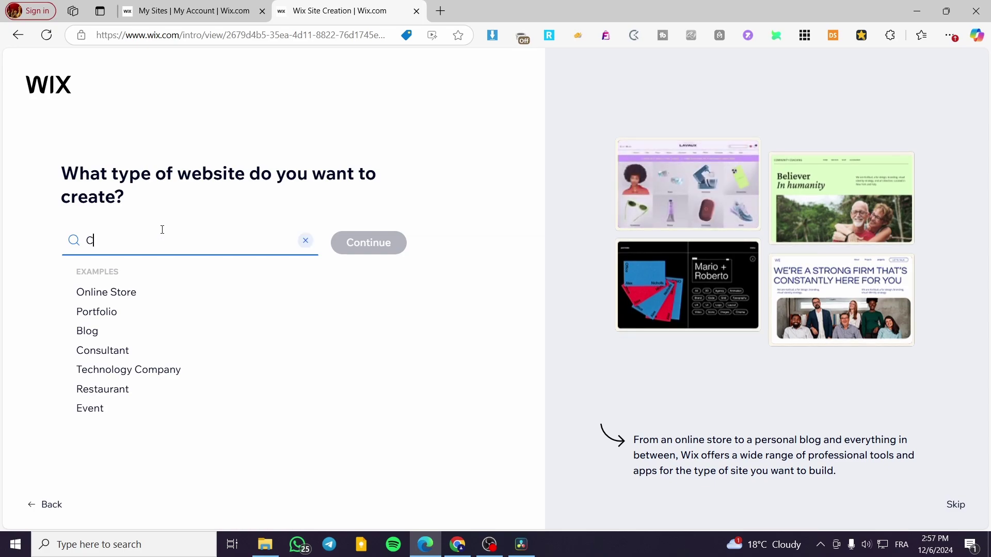
{"action": "type", "text": "oachin"}
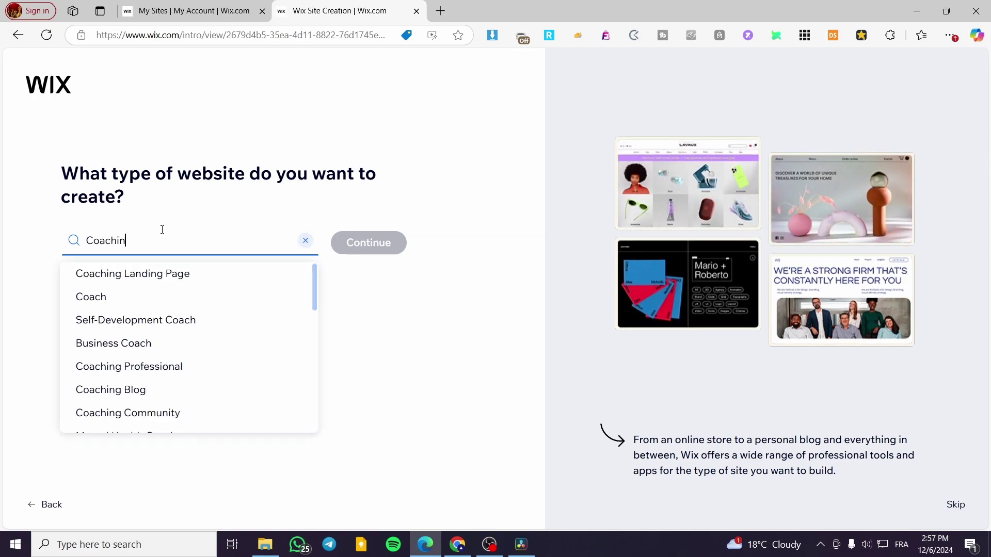
{"action": "type", "text": "g"}
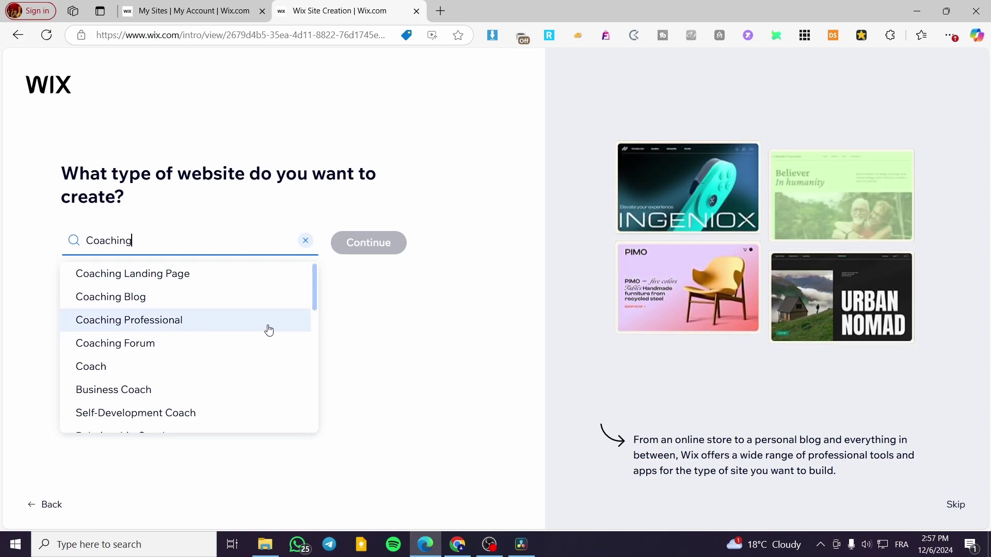
{"action": "scroll", "coordinate": [209, 357], "scroll_direction": "down", "scroll_amount": 1}
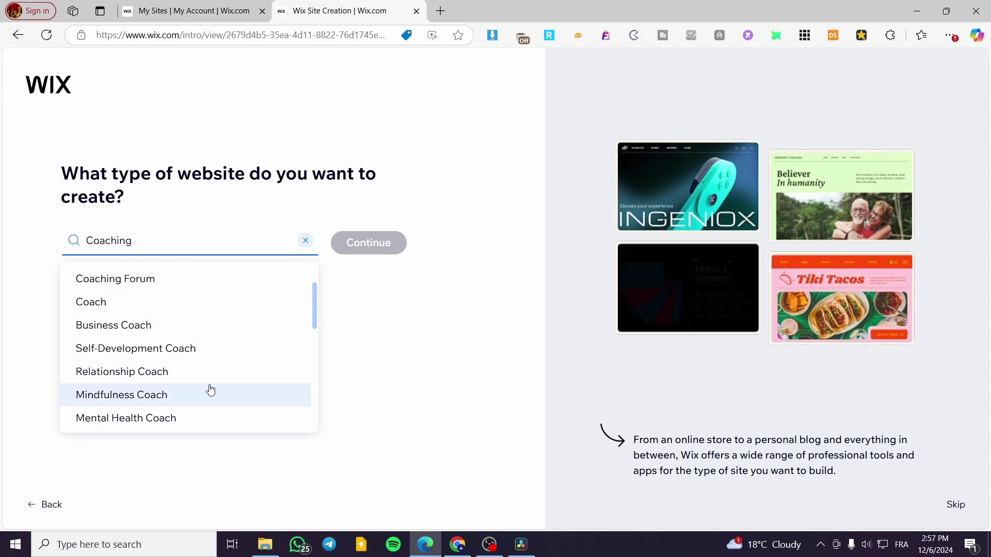
{"action": "left_click_drag", "start_coordinate": [314, 304], "coordinate": [306, 423]}
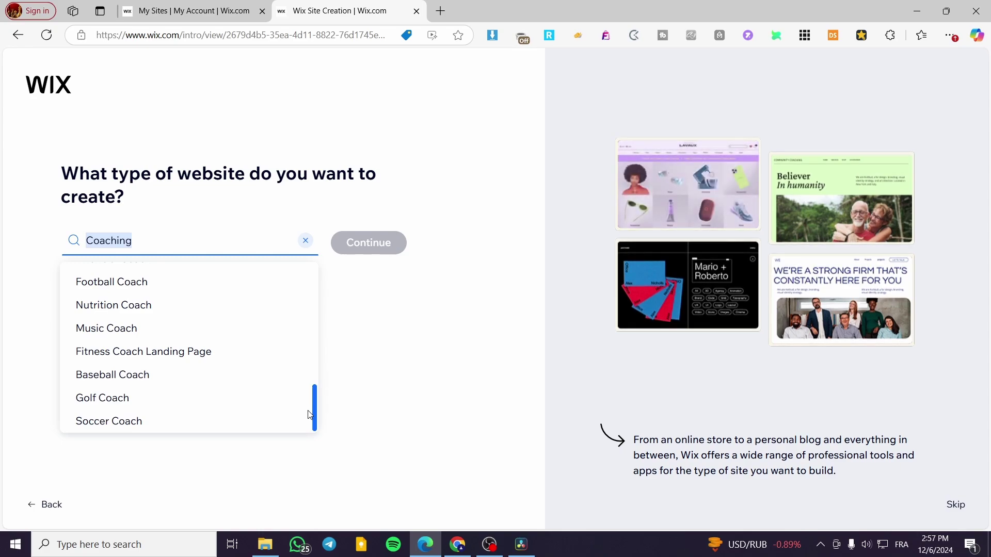
{"action": "left_click_drag", "start_coordinate": [309, 415], "coordinate": [334, 261]}
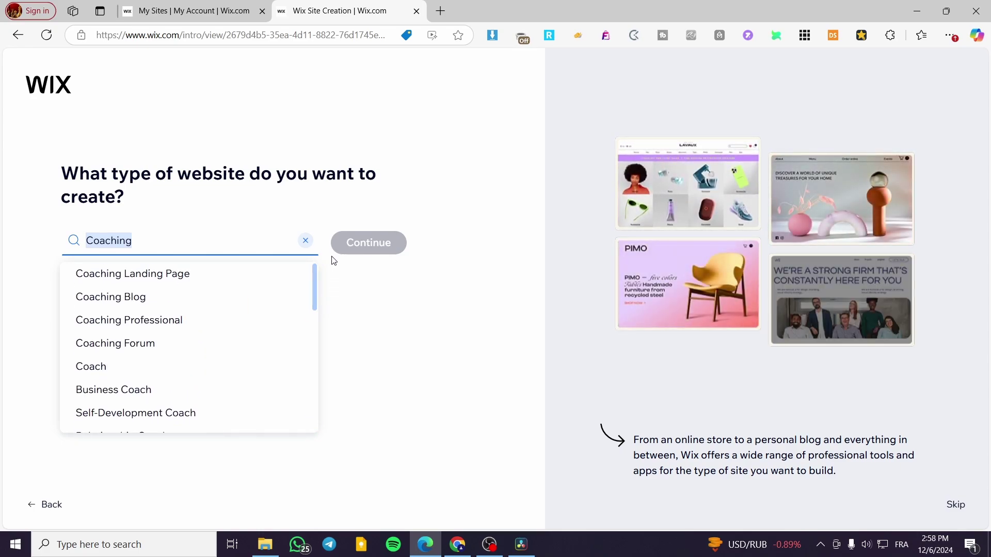
{"action": "left_click", "coordinate": [245, 195]}
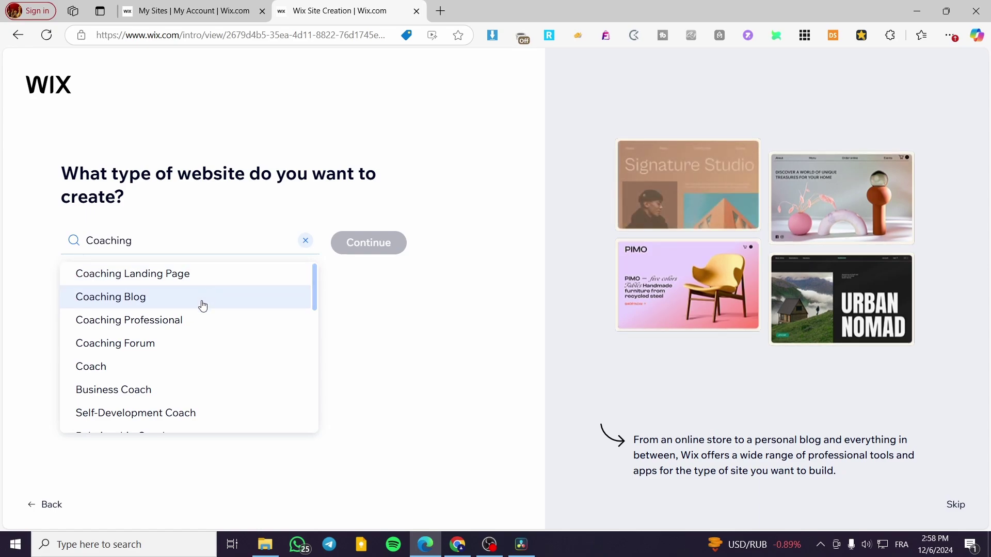
{"action": "left_click", "coordinate": [182, 322]}
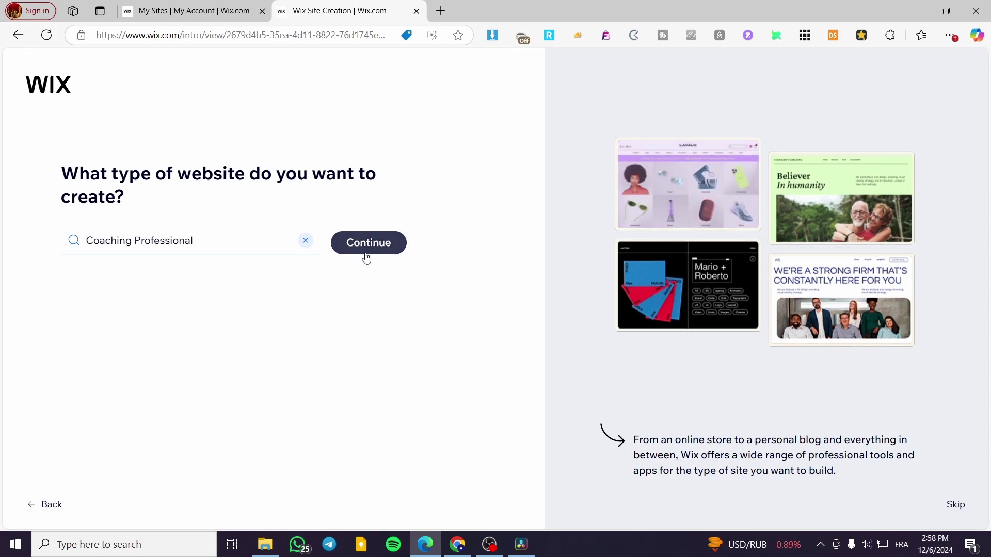
{"action": "left_click", "coordinate": [395, 249]}
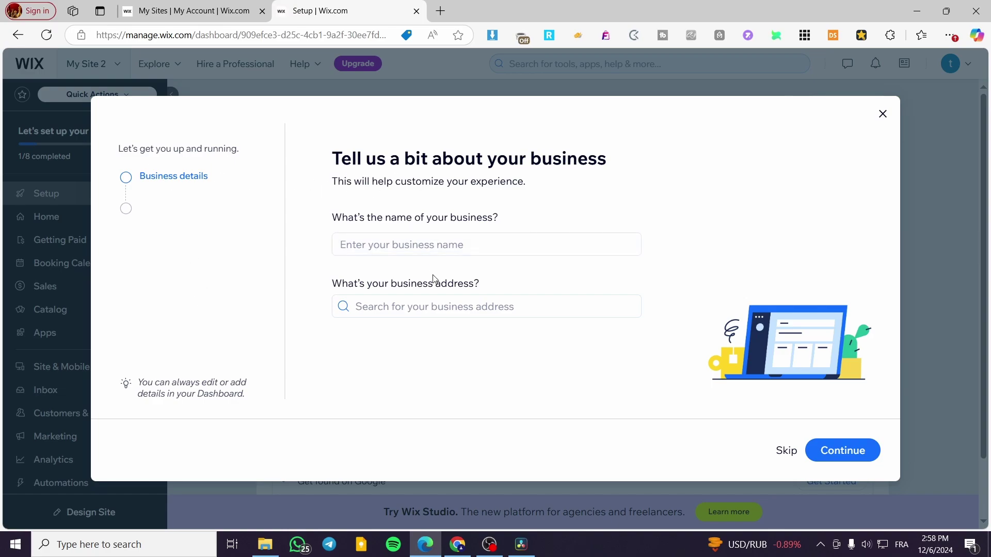
- Enter "Jacks Coaching" as the business name and continue without giving a business address
{"action": "left_click", "coordinate": [428, 246]}
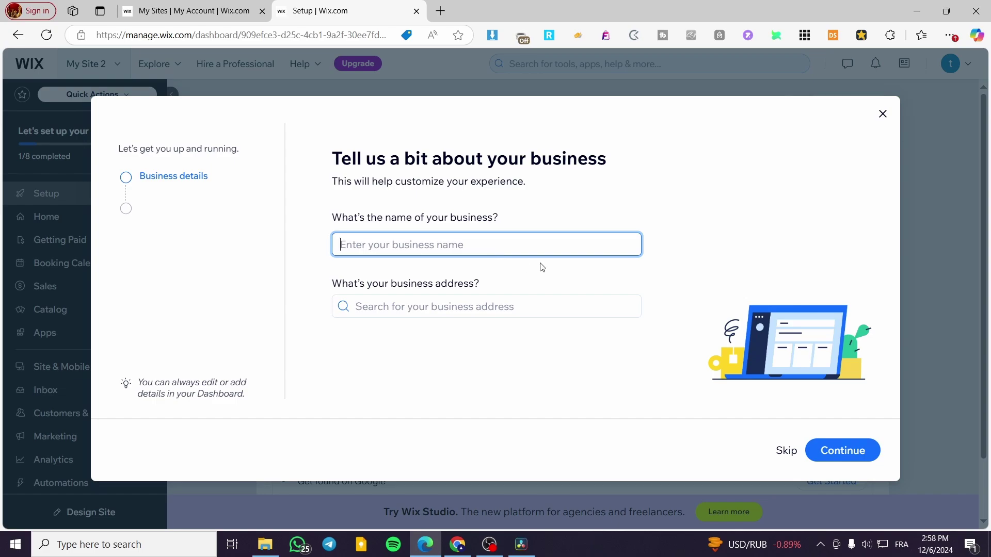
{"action": "type", "text": "Jacks Coaching"}
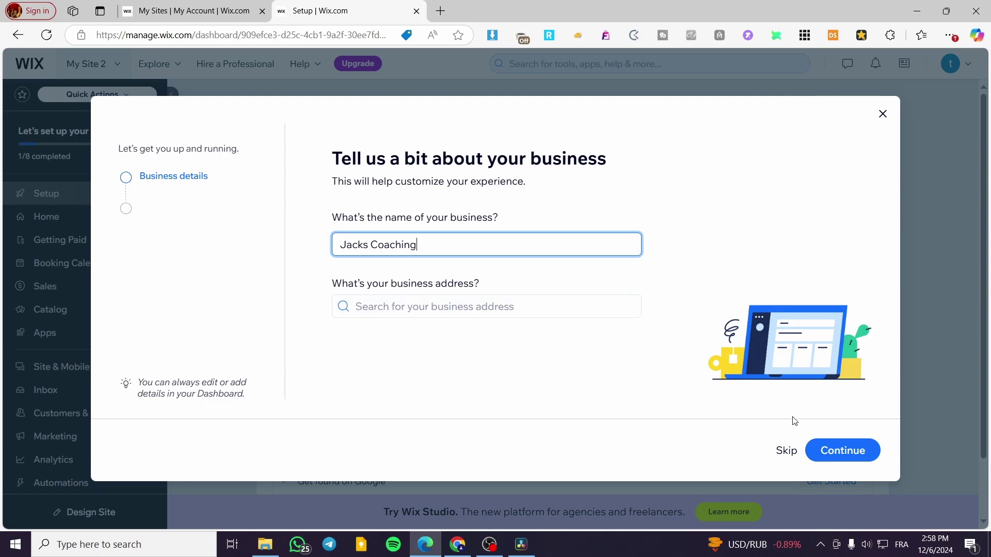
{"action": "left_click", "coordinate": [863, 456]}
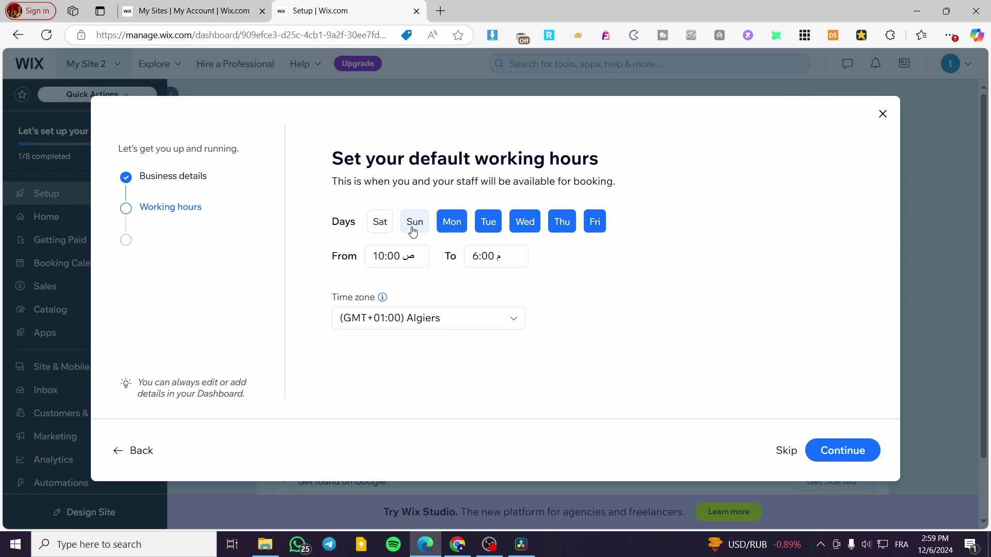
- Add Sunday to the default working days, set the hours from 9:30 AM to 9:00 PM and continue
{"action": "left_click", "coordinate": [414, 230]}
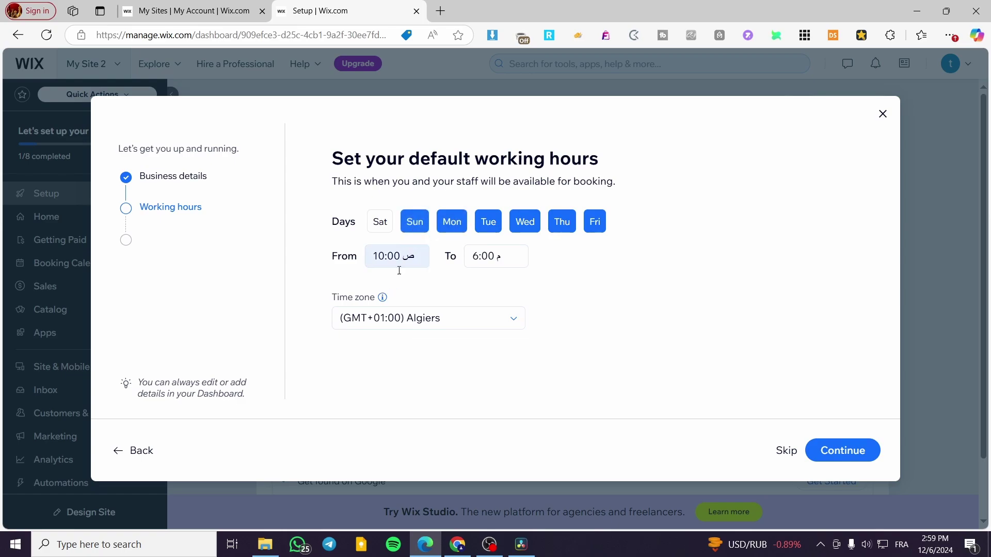
{"action": "left_click", "coordinate": [382, 257]}
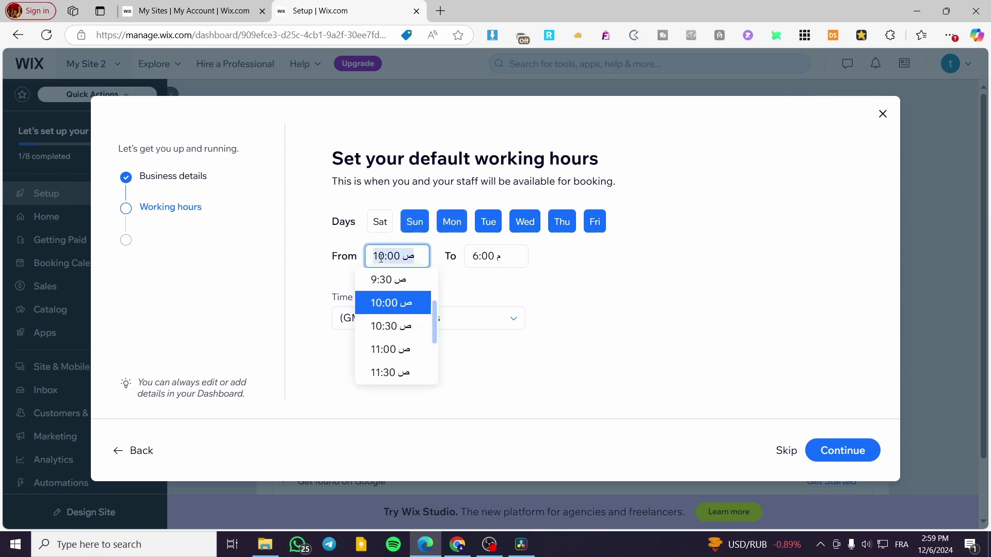
{"action": "left_click", "coordinate": [382, 280]}
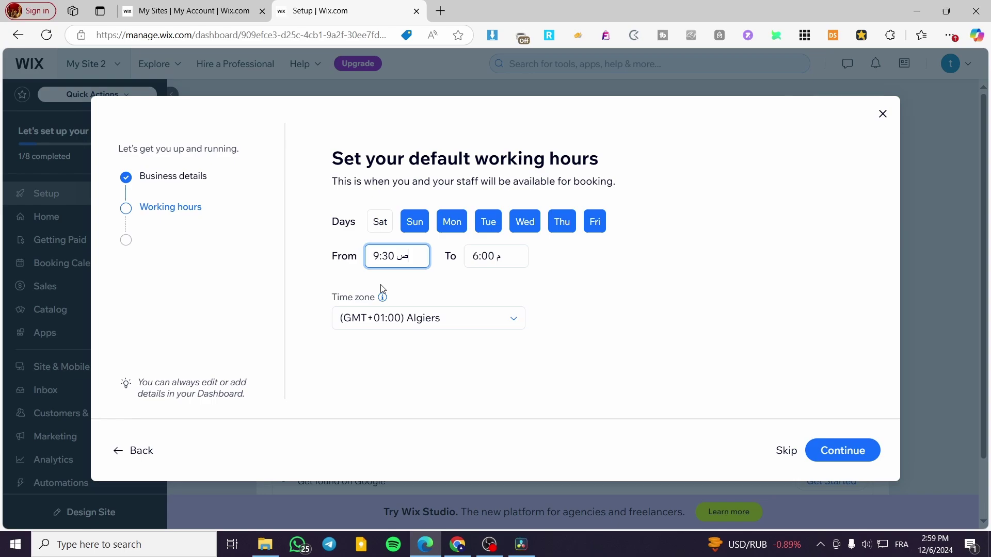
{"action": "left_click", "coordinate": [485, 254]}
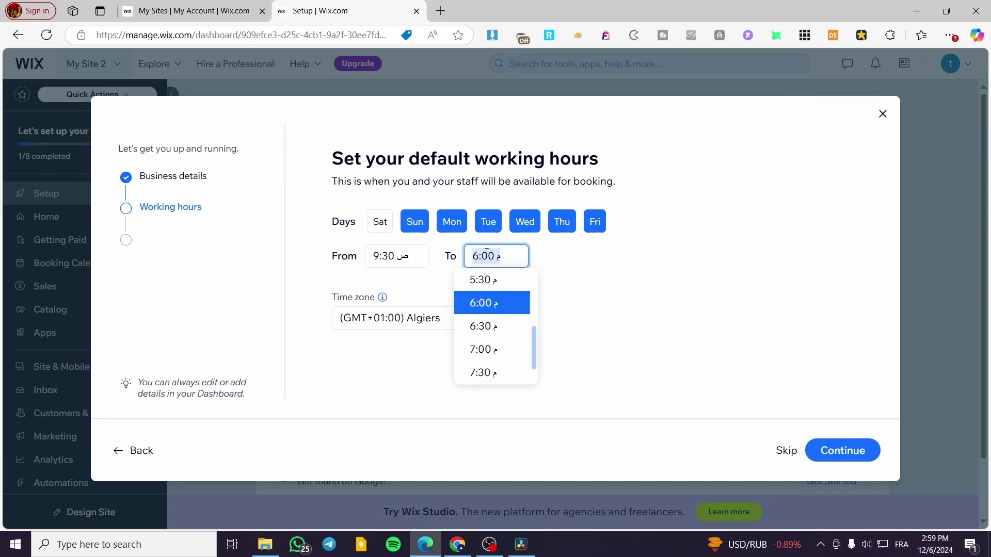
{"action": "type", "text": "9"}
{"action": "left_click", "coordinate": [563, 262]}
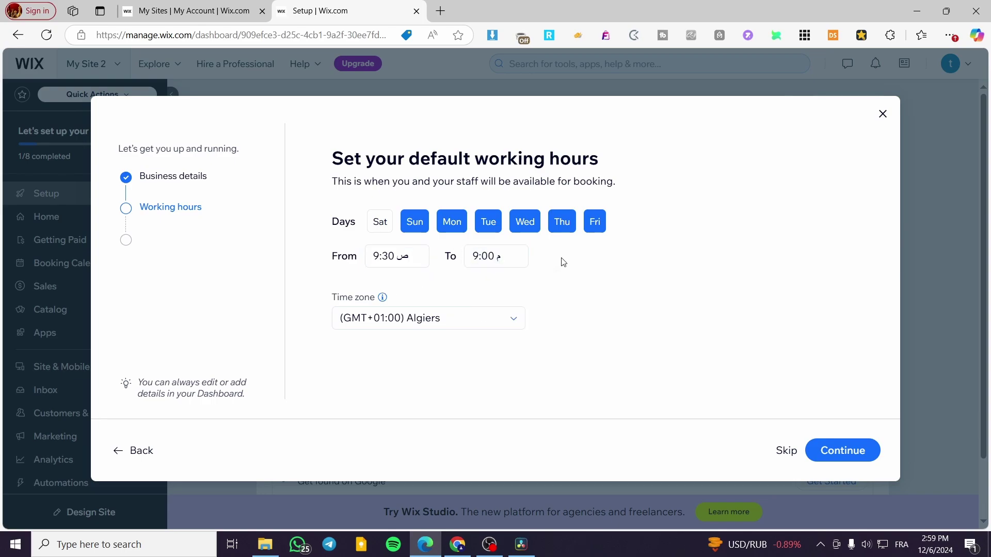
{"action": "left_click", "coordinate": [867, 452]}
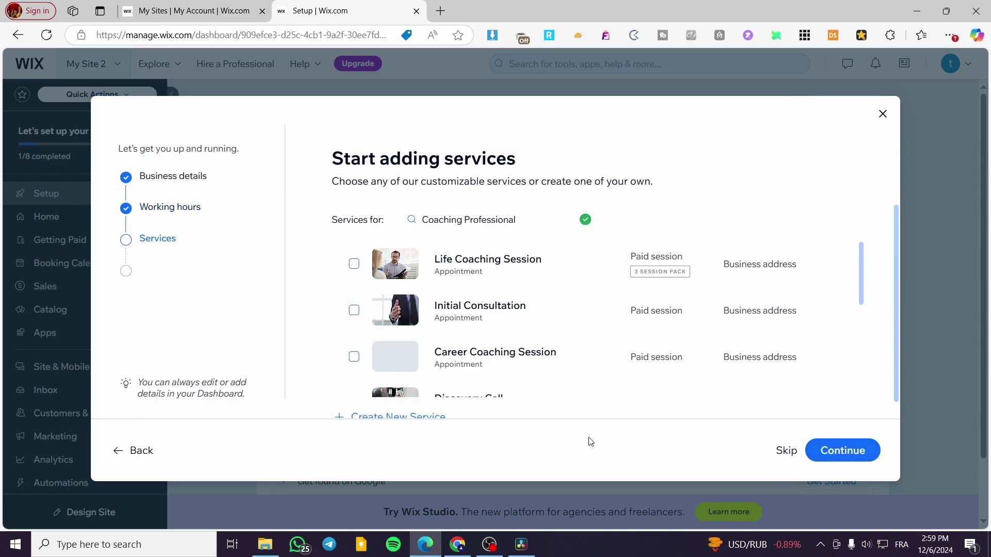
- Review the suggested coaching services and select Initial Consultation and Discovery Call
{"action": "left_click", "coordinate": [355, 264]}
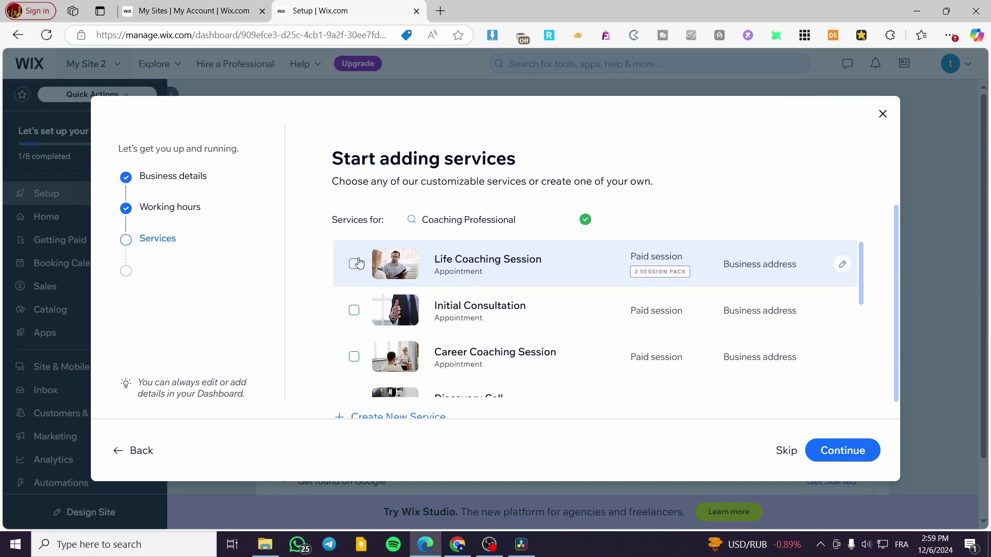
{"action": "scroll", "coordinate": [575, 274], "scroll_direction": "down", "scroll_amount": 5}
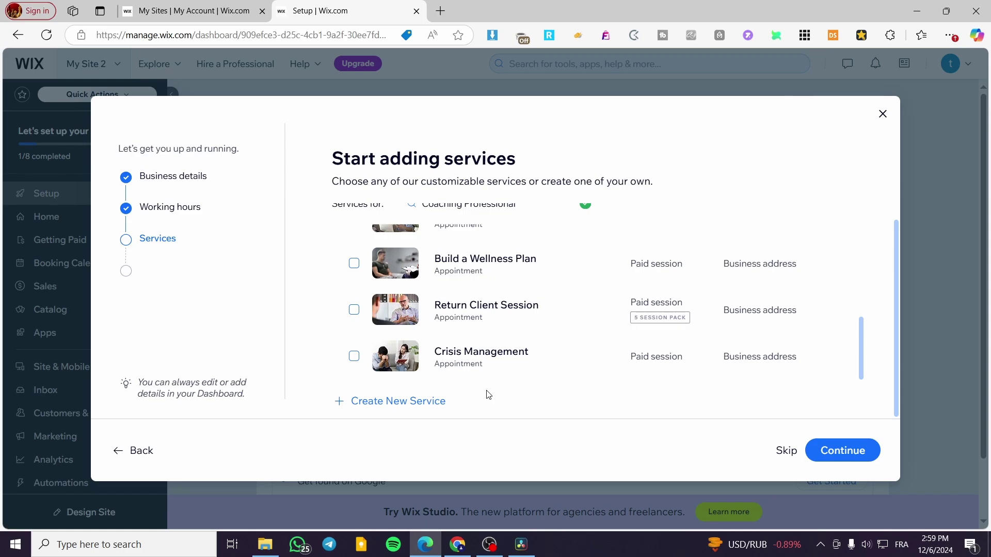
{"action": "scroll", "coordinate": [467, 382], "scroll_direction": "up", "scroll_amount": 5}
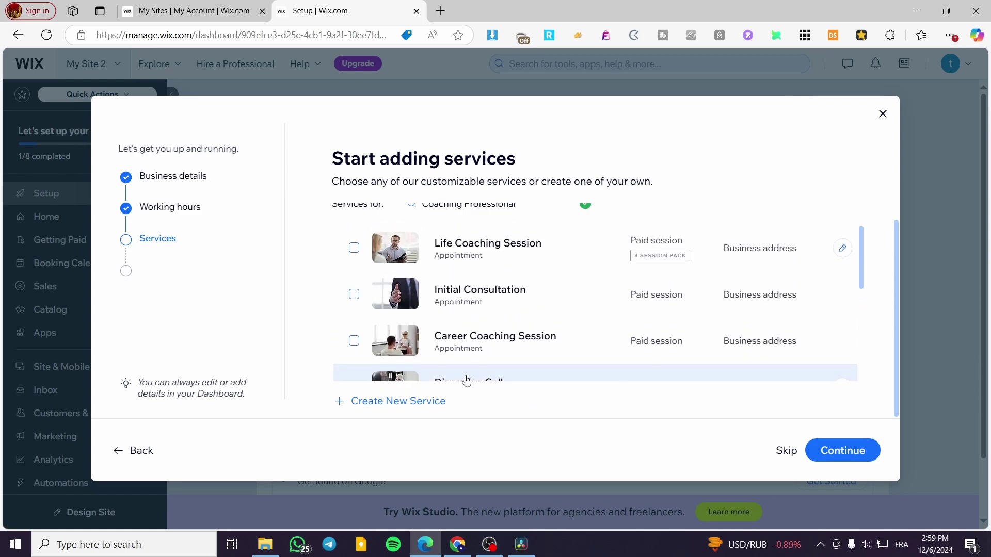
{"action": "scroll", "coordinate": [495, 284], "scroll_direction": "up", "scroll_amount": 1}
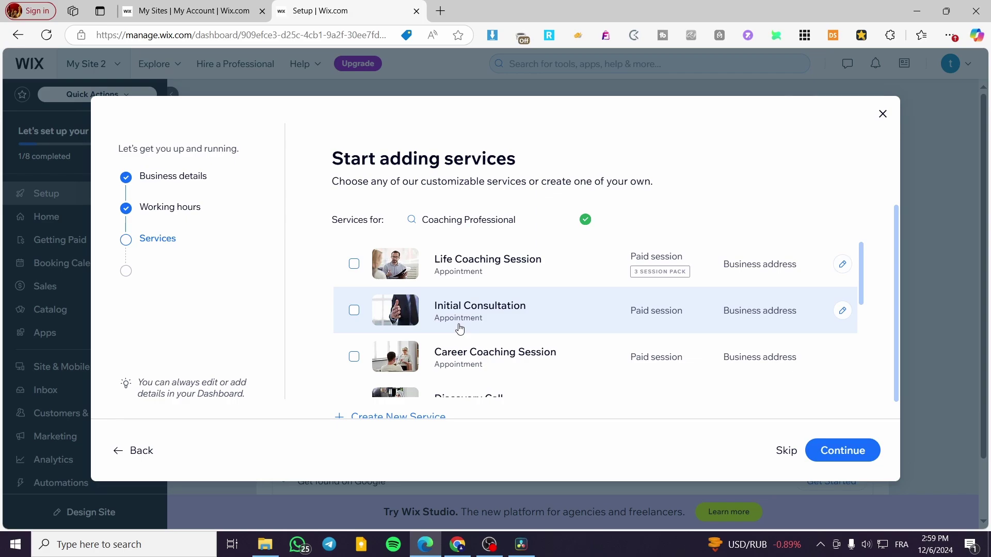
{"action": "scroll", "coordinate": [498, 324], "scroll_direction": "down", "scroll_amount": 1}
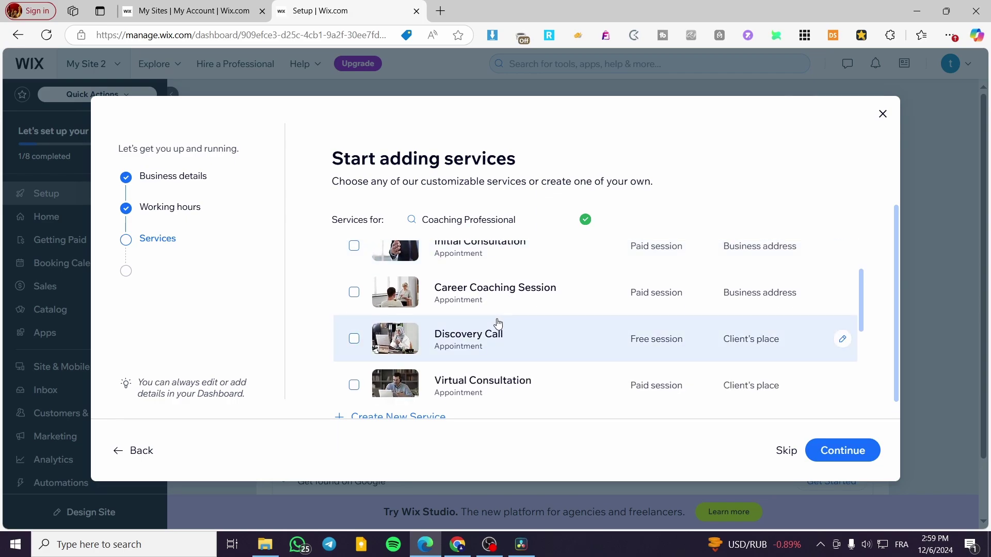
{"action": "left_click", "coordinate": [353, 247]}
{"action": "scroll", "coordinate": [516, 270], "scroll_direction": "up", "scroll_amount": 1}
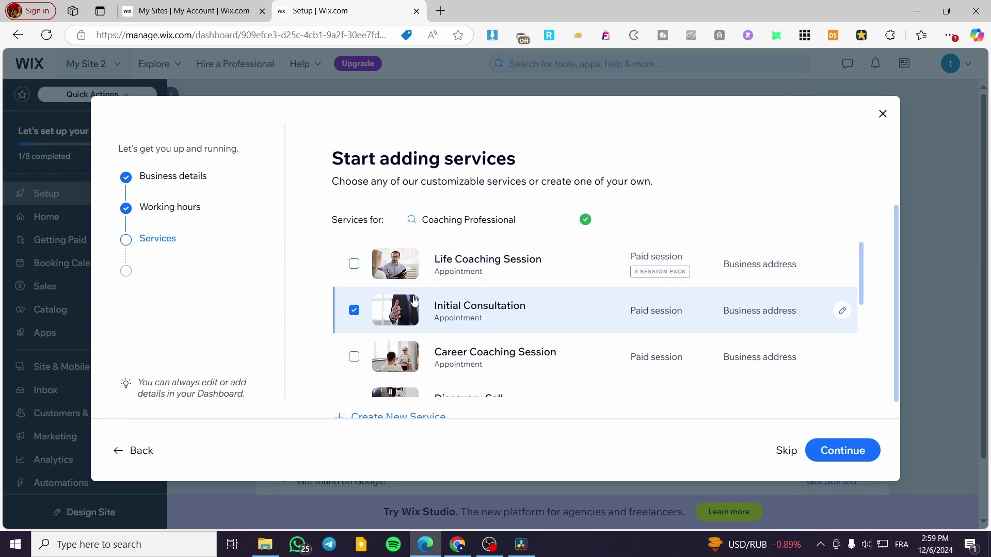
{"action": "scroll", "coordinate": [414, 301], "scroll_direction": "down", "scroll_amount": 1}
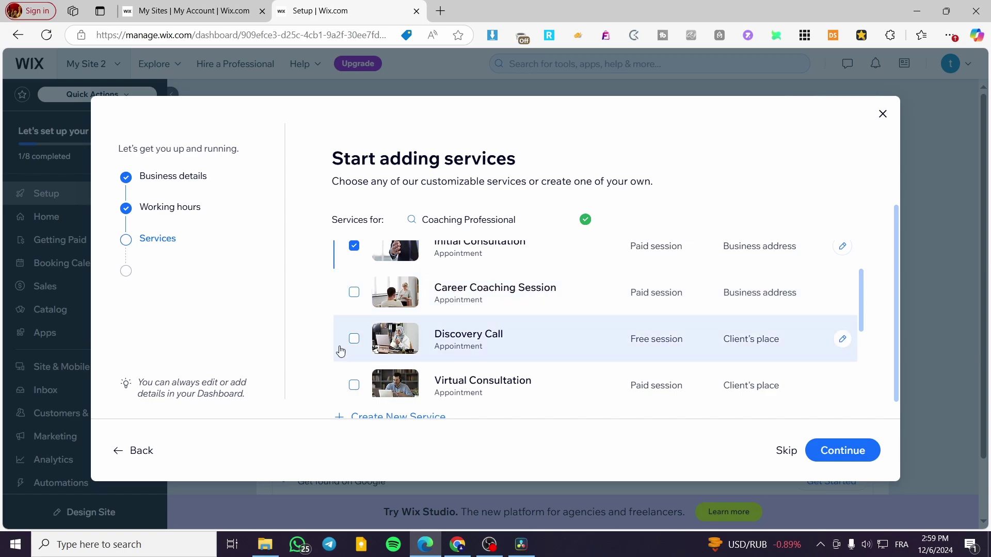
{"action": "left_click", "coordinate": [354, 338]}
- Add Virtual Consultation and Build a Wellness Plan to the selected services
{"action": "scroll", "coordinate": [566, 341], "scroll_direction": "down", "scroll_amount": 1}
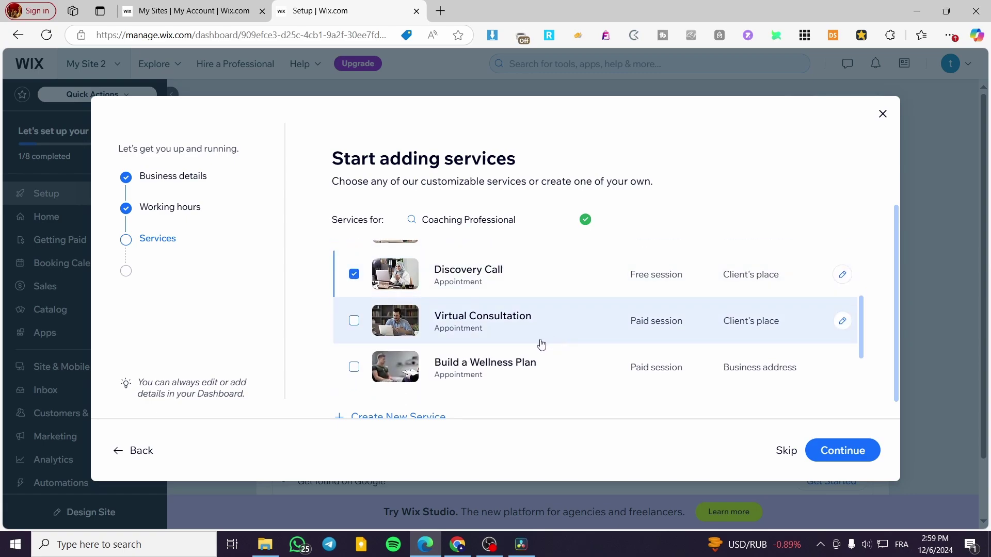
{"action": "left_click", "coordinate": [358, 322]}
{"action": "scroll", "coordinate": [516, 312], "scroll_direction": "down", "scroll_amount": 1}
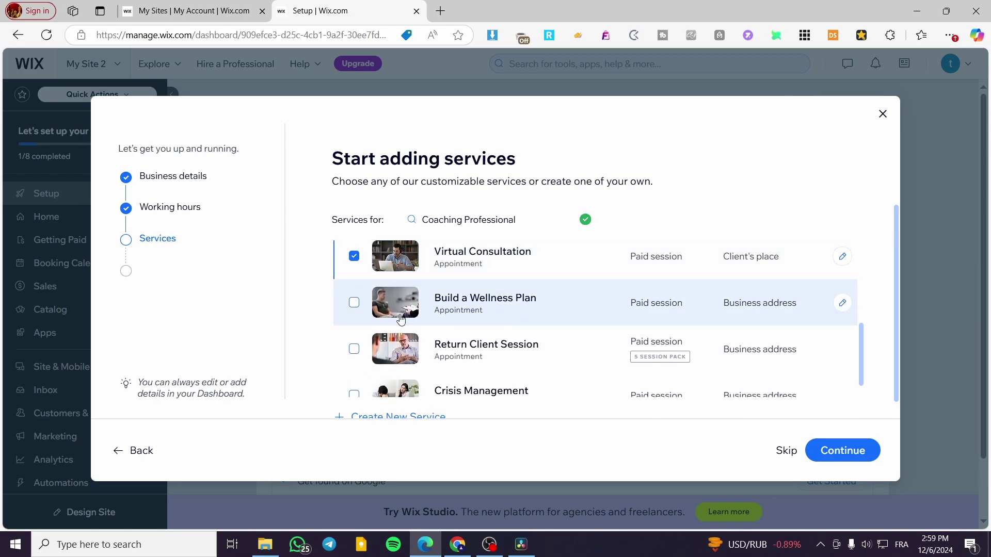
{"action": "left_click", "coordinate": [354, 305]}
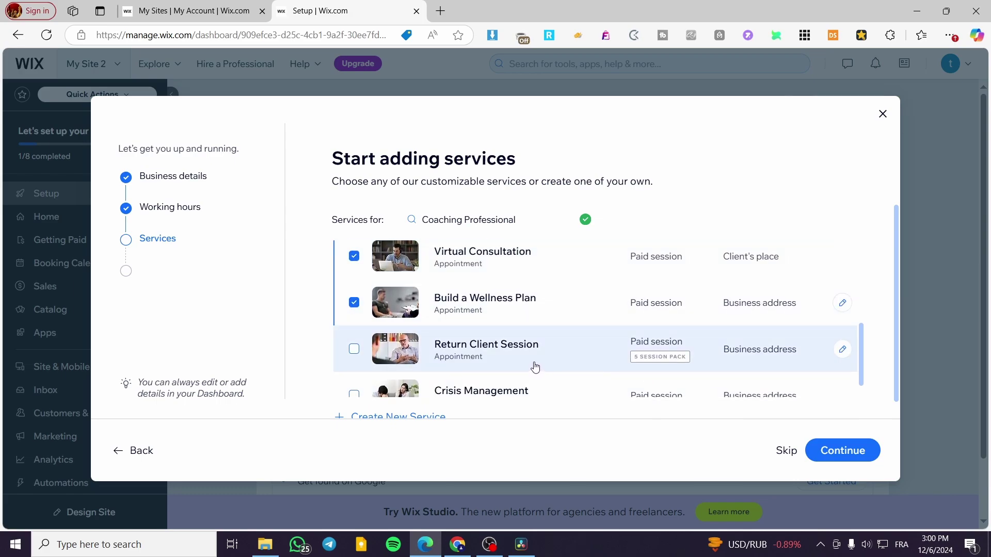
{"action": "scroll", "coordinate": [525, 363], "scroll_direction": "down", "scroll_amount": 1}
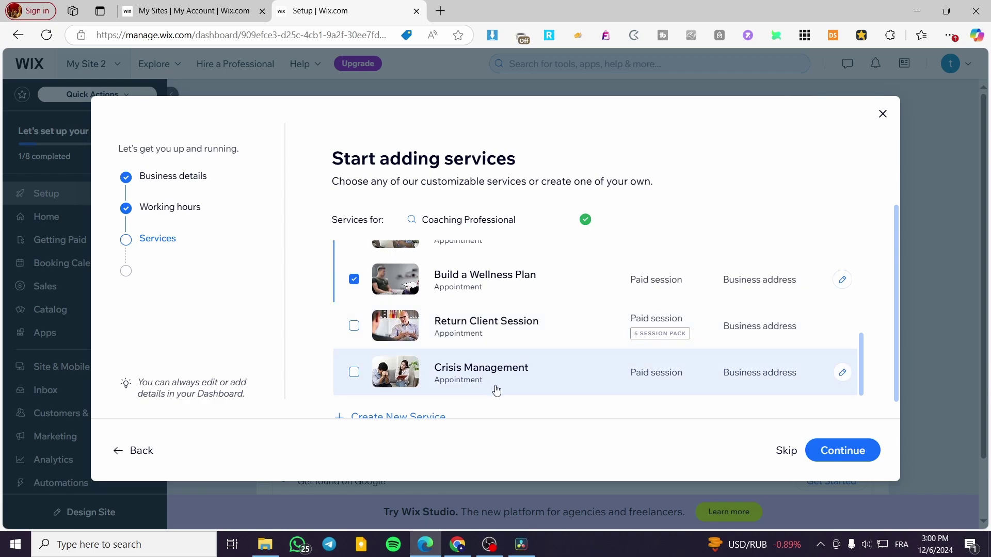
{"action": "scroll", "coordinate": [464, 372], "scroll_direction": "down", "scroll_amount": 1}
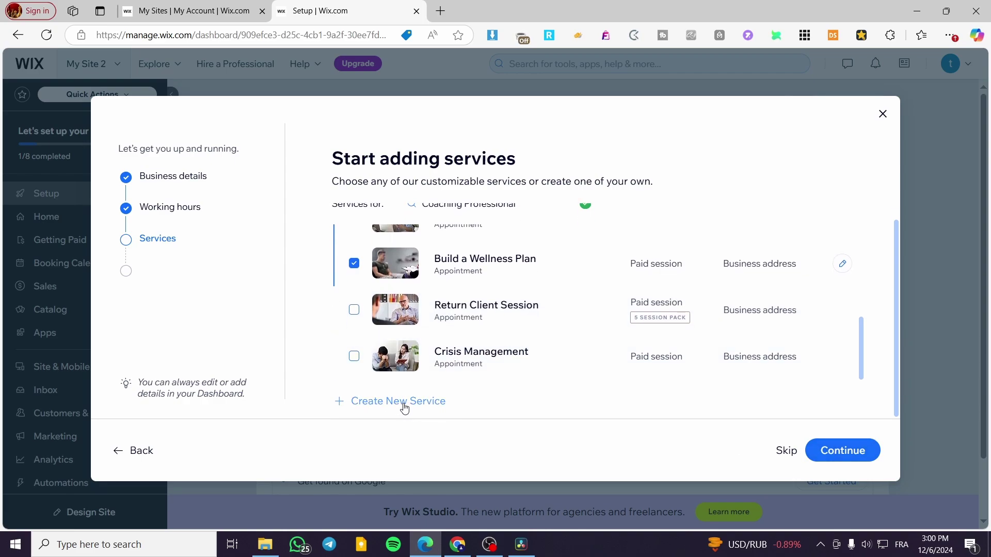
- Confirm the selected services and enter an email address for Staff Member #1
{"action": "left_click", "coordinate": [839, 453]}
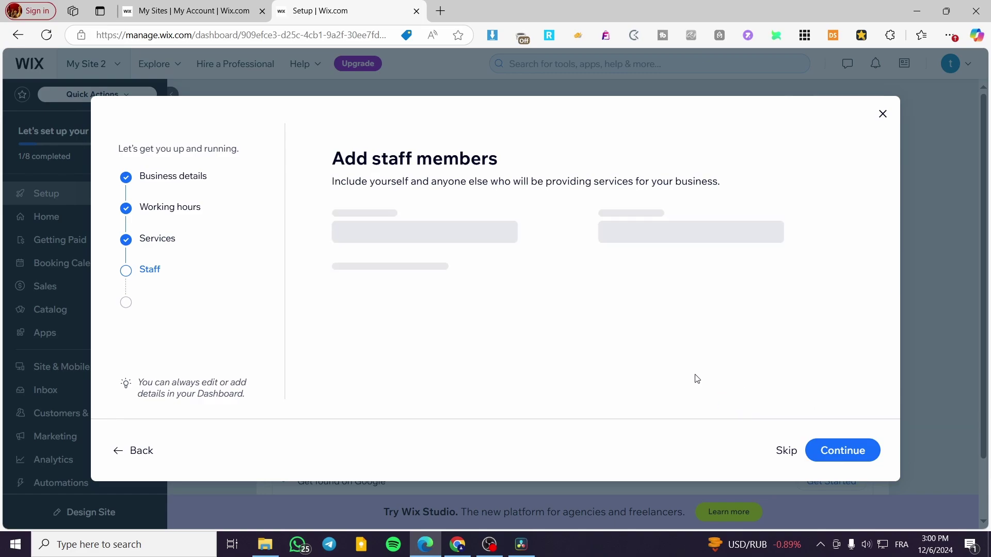
{"action": "left_click", "coordinate": [173, 235]}
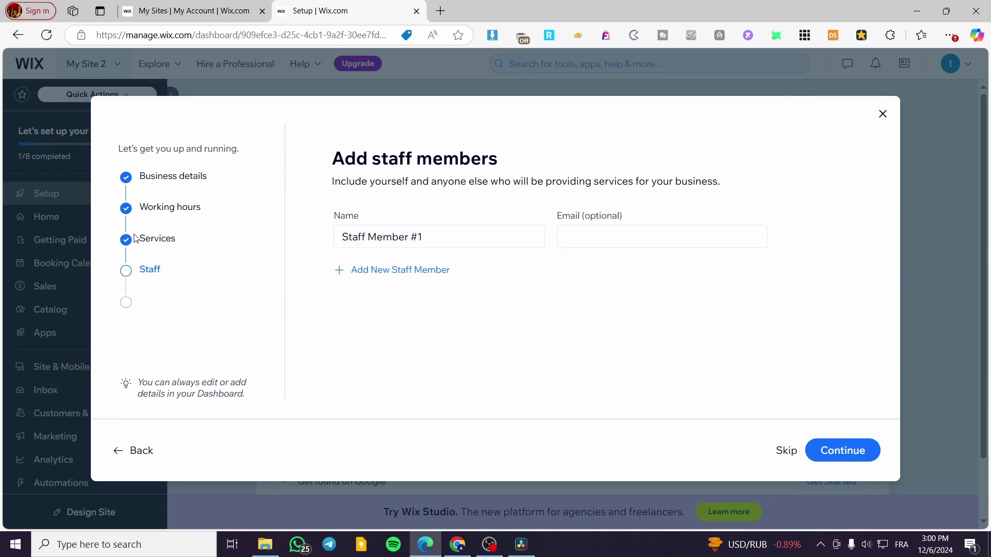
{"action": "left_click", "coordinate": [615, 238]}
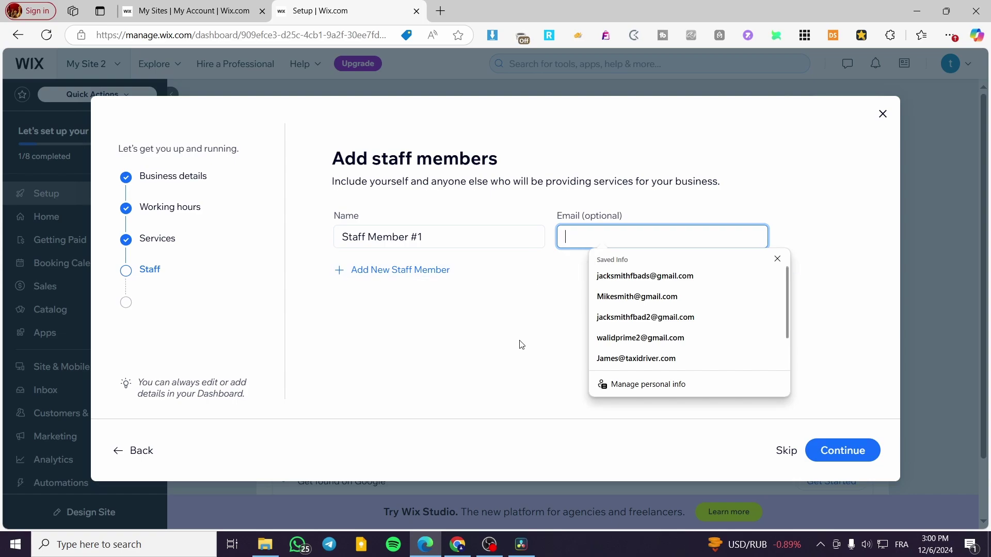
{"action": "left_click", "coordinate": [646, 275]}
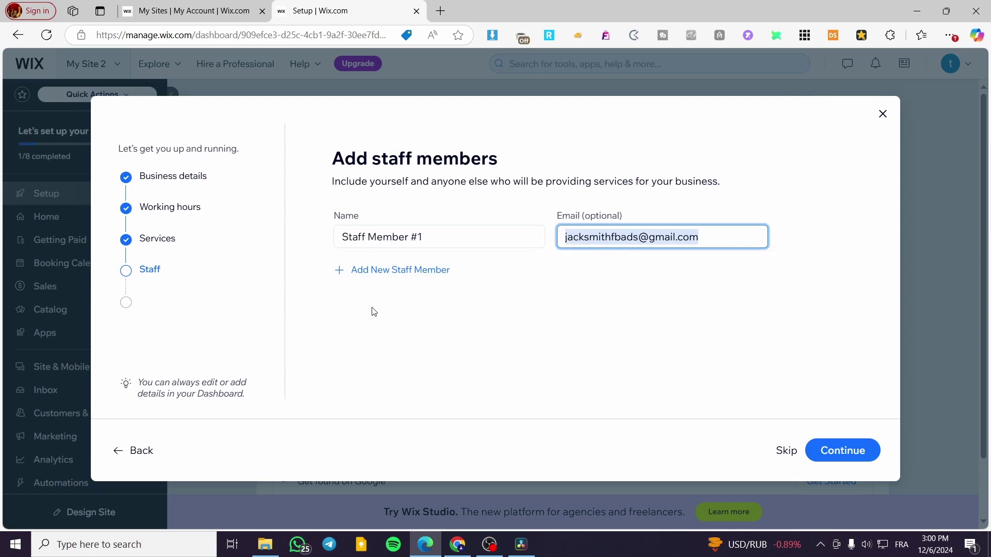
- Add Staff Member #2 with an email address and continue to the business tools
{"action": "left_click", "coordinate": [372, 271]}
{"action": "left_click", "coordinate": [564, 284]}
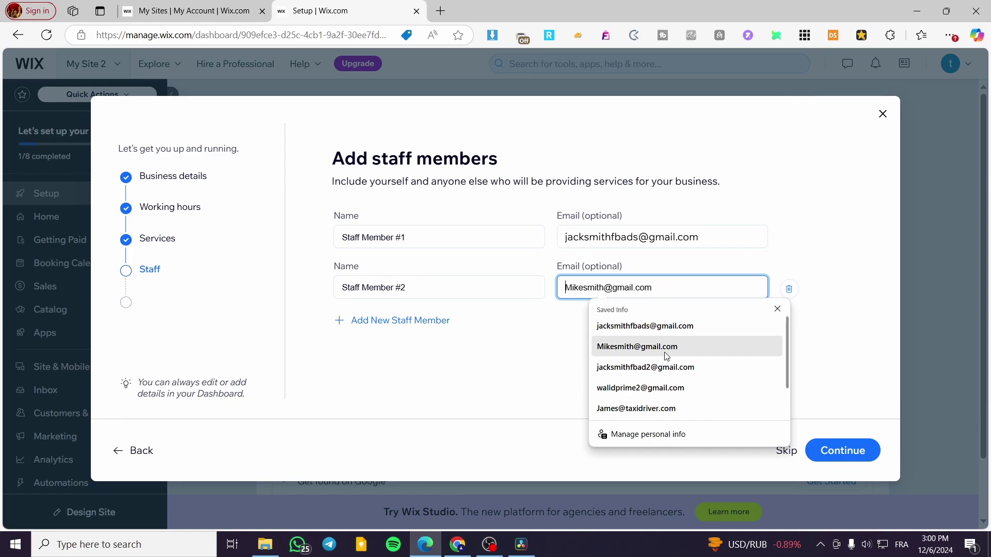
{"action": "left_click", "coordinate": [605, 347]}
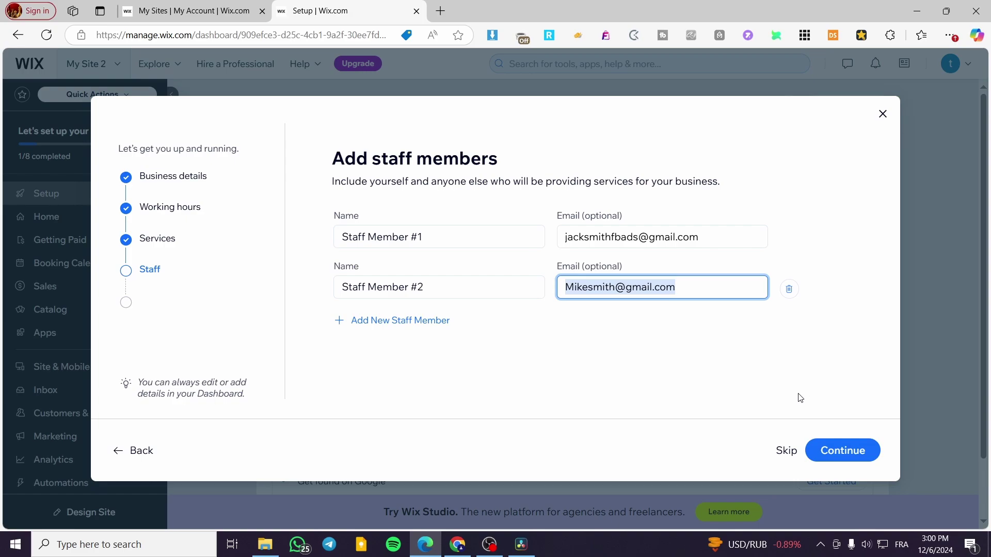
{"action": "left_click", "coordinate": [764, 411]}
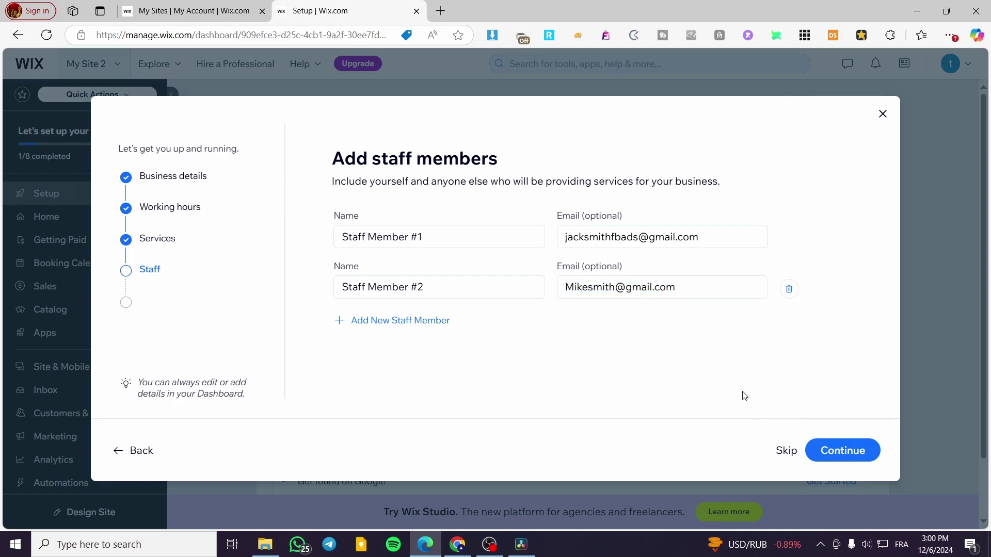
{"action": "left_click", "coordinate": [850, 453]}
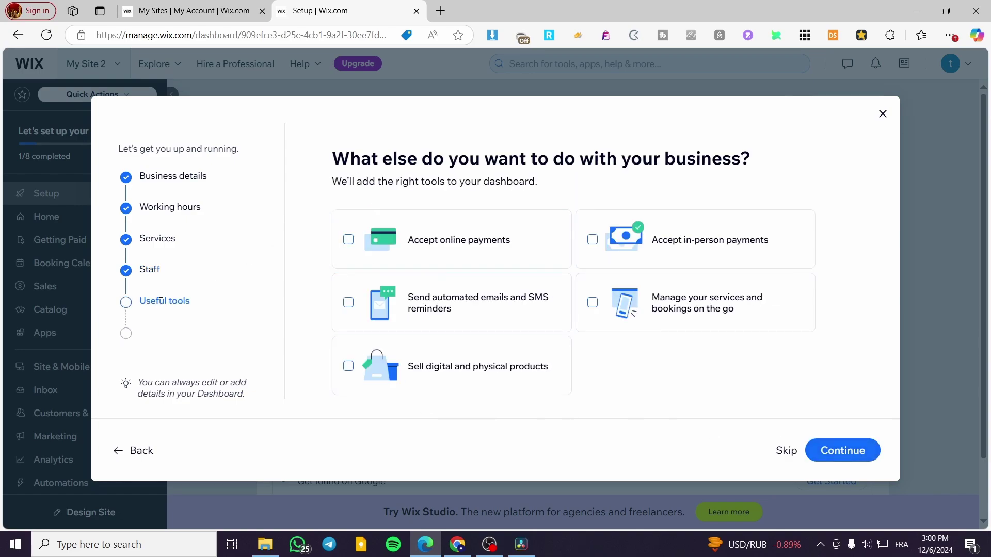
- Select online payments, automated emails and SMS reminders, digital and physical products, and on-the-go bookings management, and finish the setup by continuing to the dashboard
{"action": "left_click", "coordinate": [666, 247]}
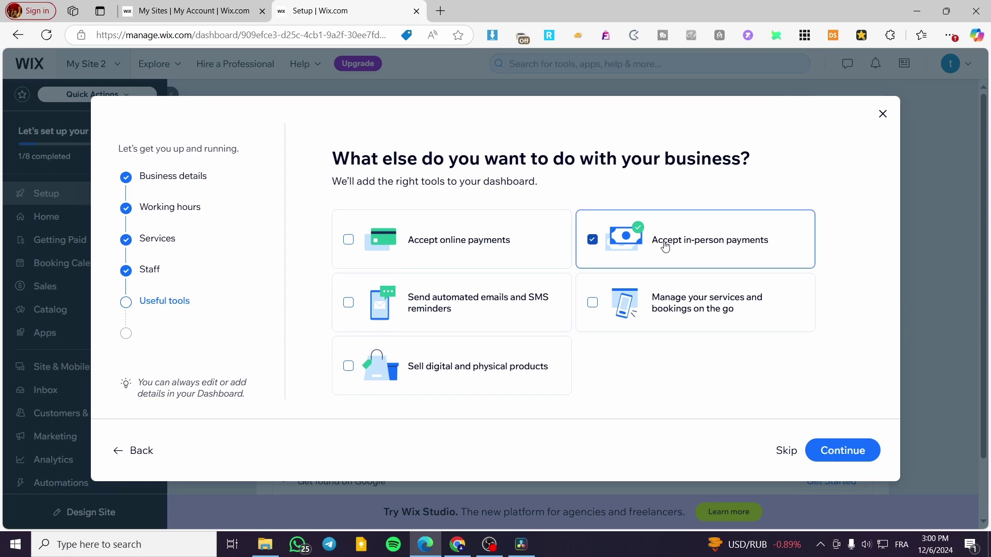
{"action": "left_click", "coordinate": [593, 246]}
{"action": "left_click", "coordinate": [436, 240]}
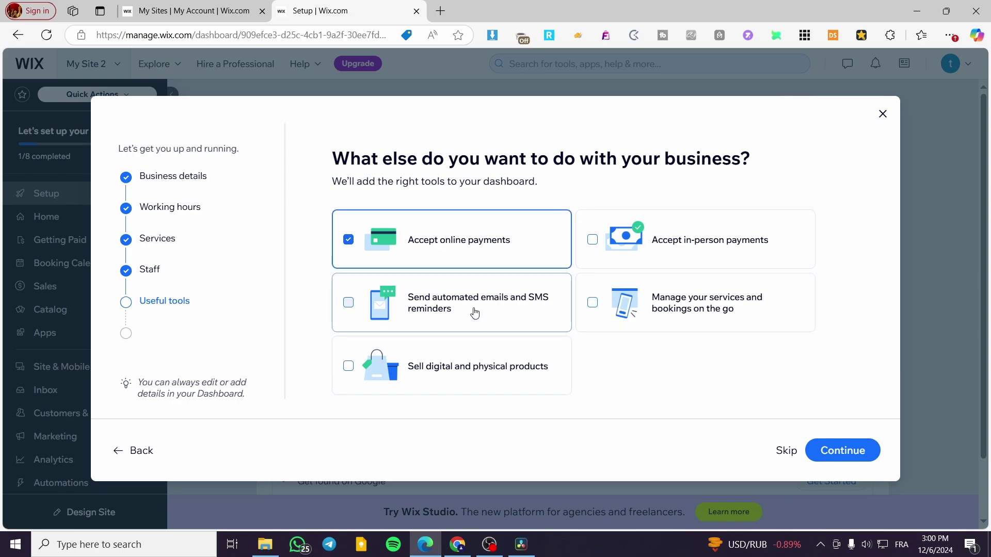
{"action": "left_click", "coordinate": [449, 309]}
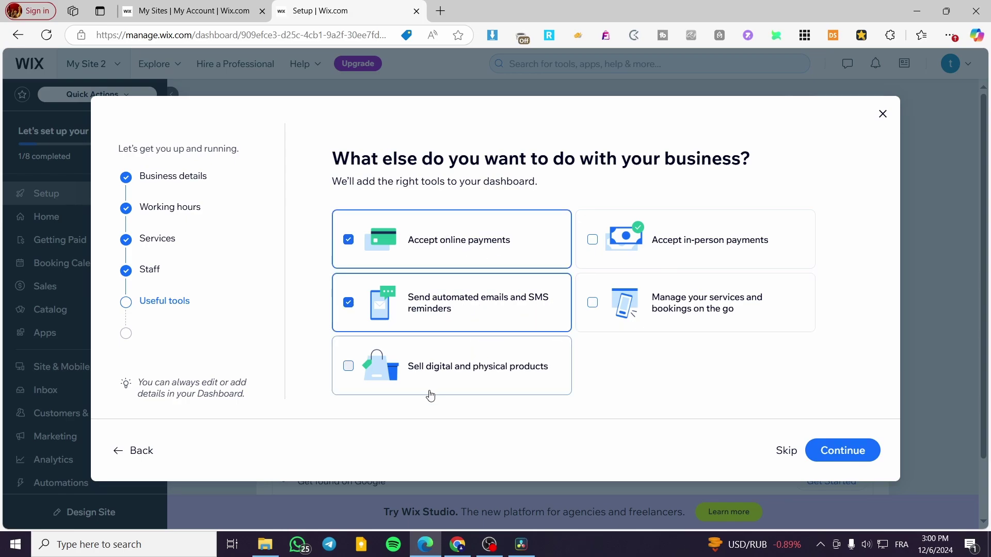
{"action": "left_click", "coordinate": [449, 383]}
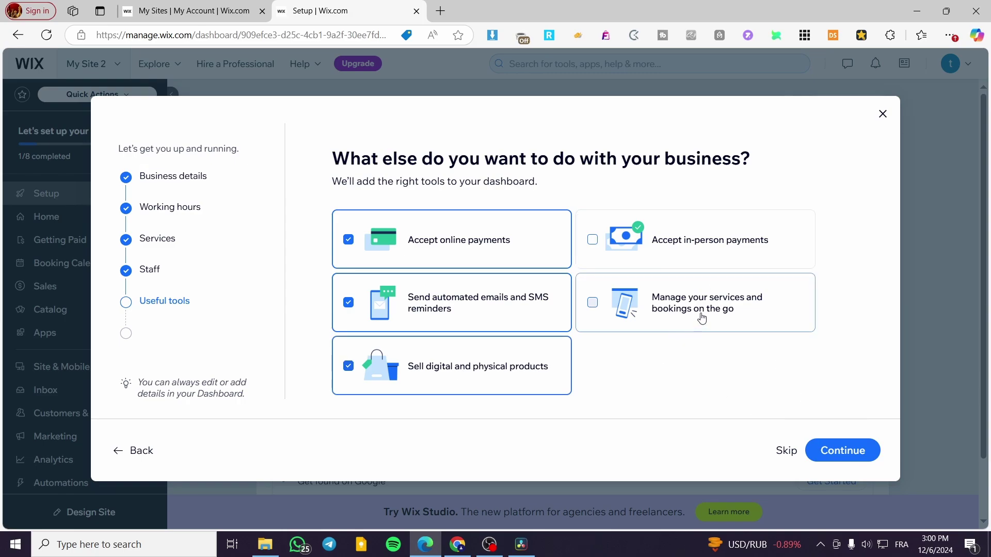
{"action": "left_click", "coordinate": [598, 305]}
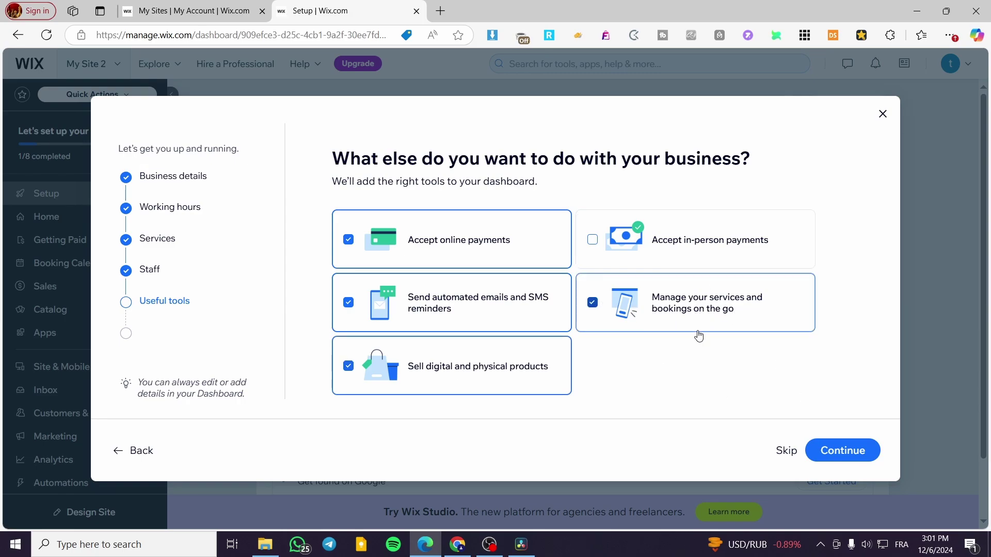
{"action": "left_click", "coordinate": [829, 454]}
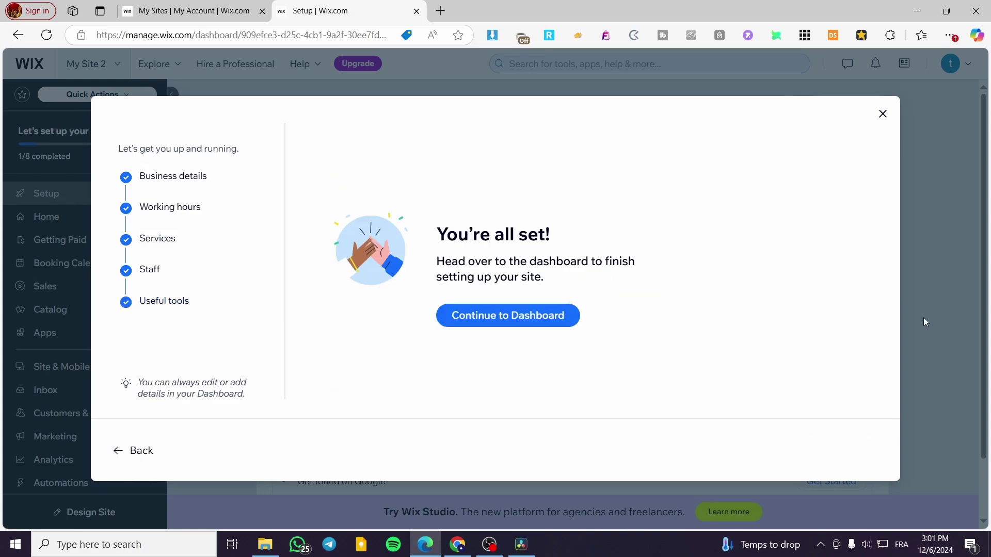
{"action": "left_click", "coordinate": [537, 322]}
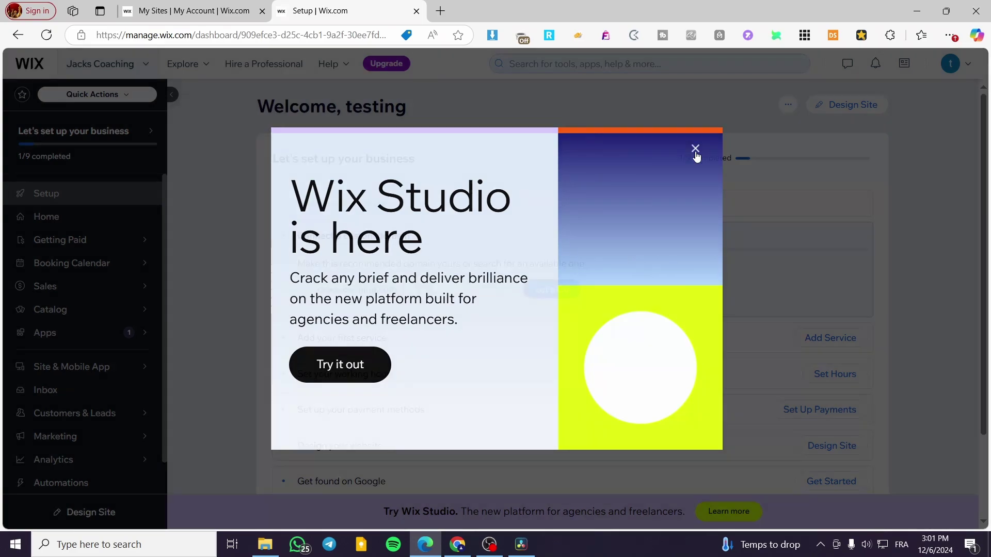
{"action": "left_click", "coordinate": [695, 150]}
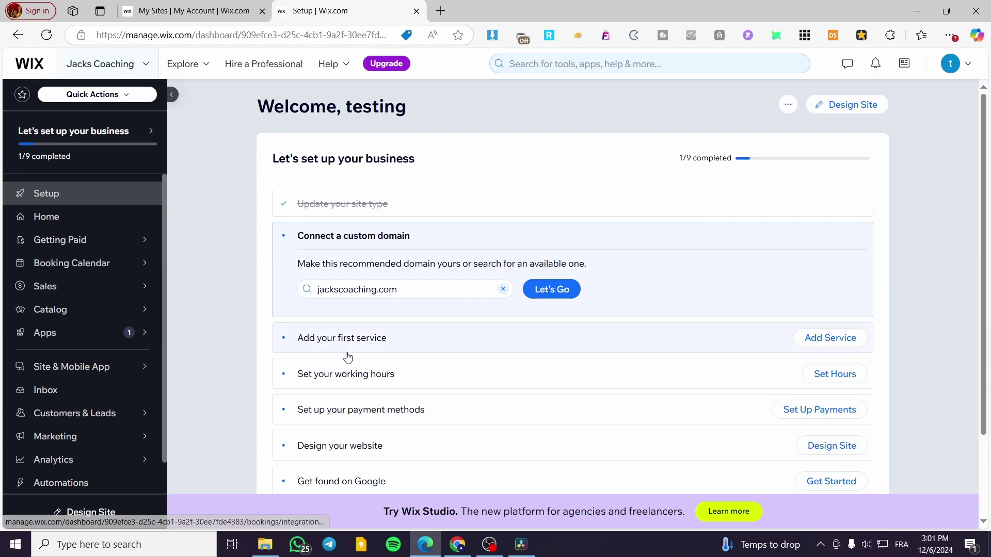
- Look over the dashboard's setup checklist and navigation sections, and start designing the site by picking a template
{"action": "scroll", "coordinate": [341, 343], "scroll_direction": "down", "scroll_amount": 1}
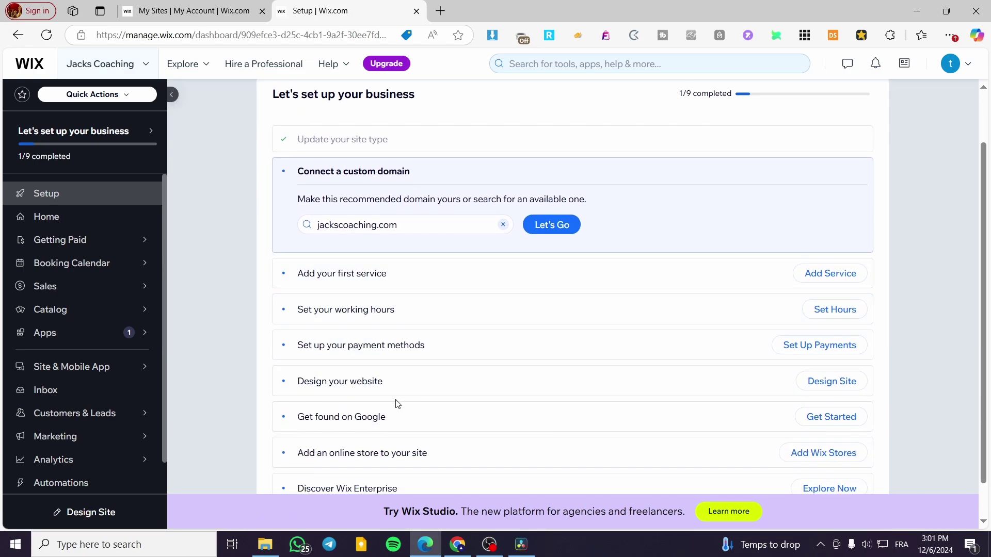
{"action": "mouse_move", "coordinate": [129, 333]}
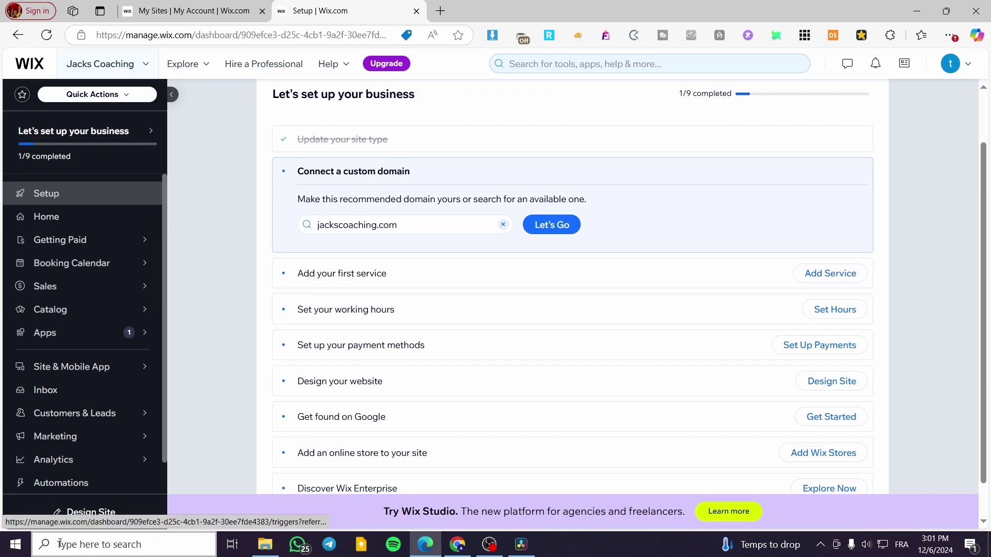
{"action": "scroll", "coordinate": [87, 356], "scroll_direction": "down", "scroll_amount": 1}
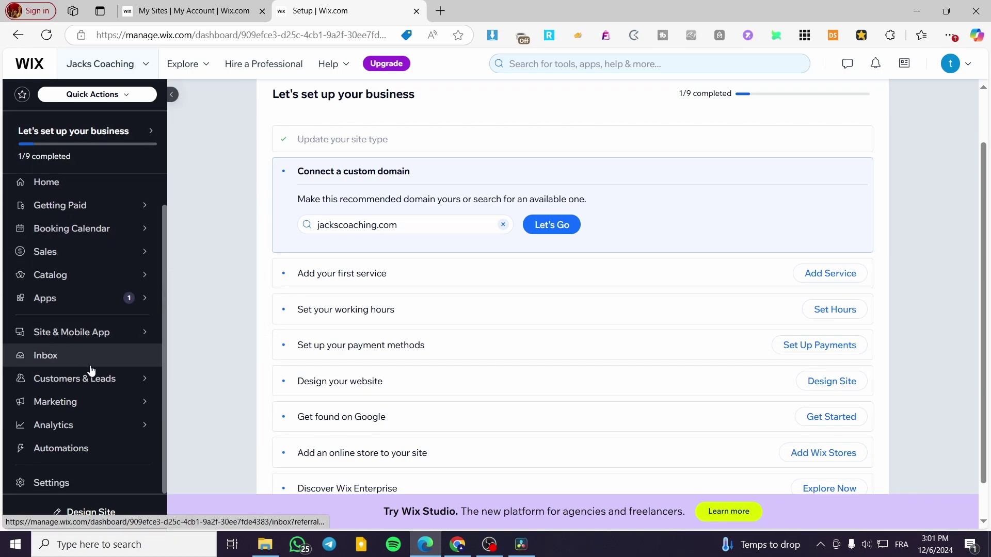
{"action": "scroll", "coordinate": [91, 371], "scroll_direction": "up", "scroll_amount": 1}
{"action": "mouse_move", "coordinate": [128, 286]}
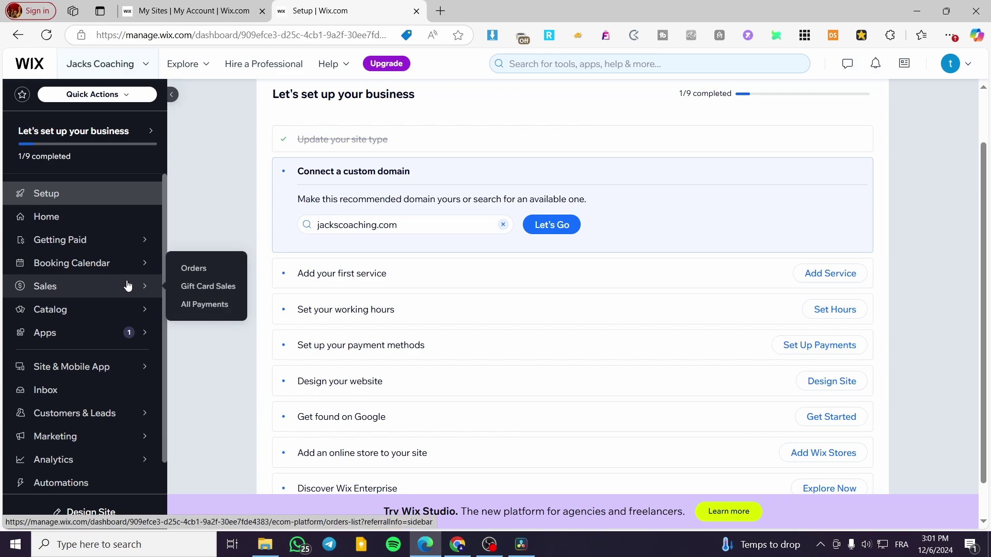
{"action": "scroll", "coordinate": [642, 383], "scroll_direction": "up", "scroll_amount": 2}
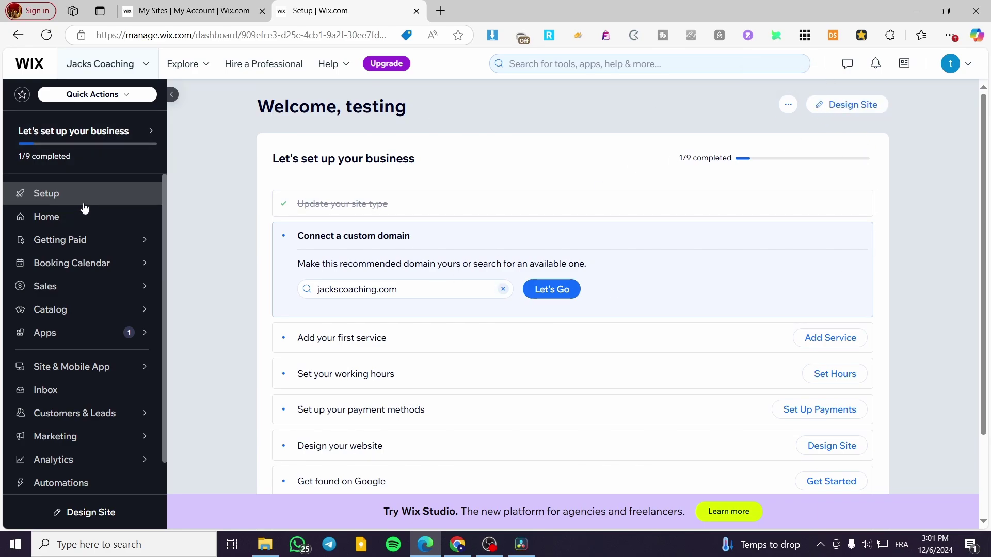
{"action": "left_click", "coordinate": [849, 105]}
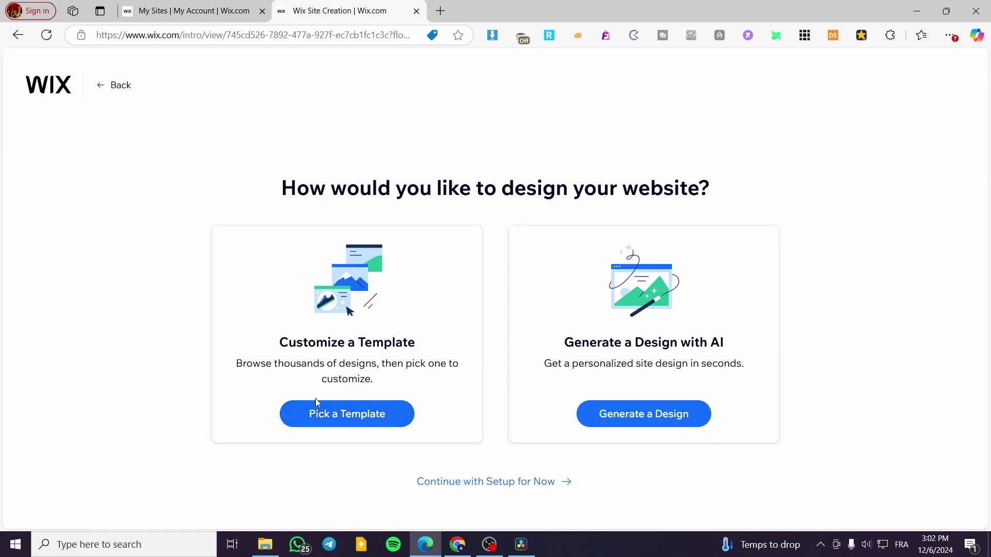
{"action": "left_click", "coordinate": [359, 421]}
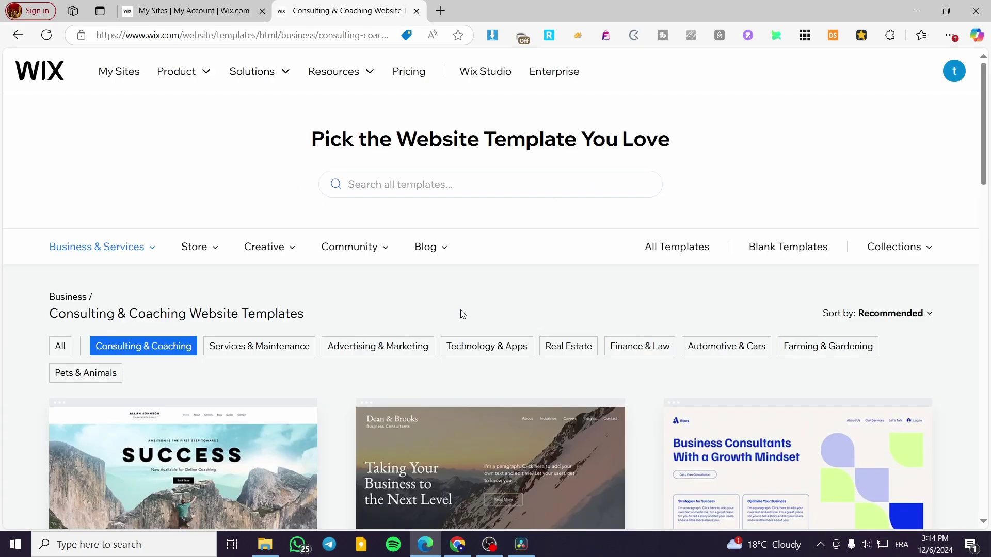
- Browse the first page of Consulting & Coaching website templates for a suitable coaching site design
{"action": "scroll", "coordinate": [121, 307], "scroll_direction": "down", "scroll_amount": 1}
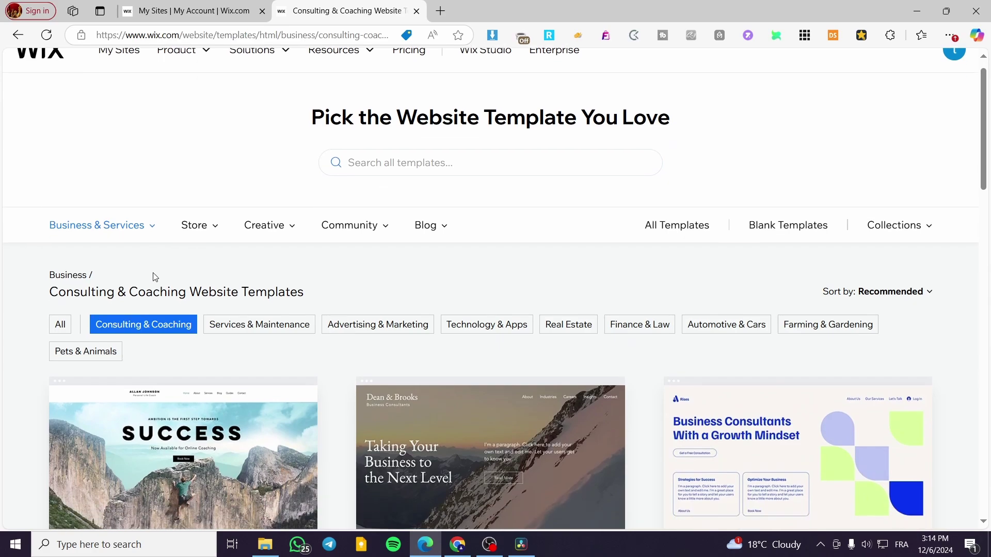
{"action": "scroll", "coordinate": [294, 228], "scroll_direction": "up", "scroll_amount": 1}
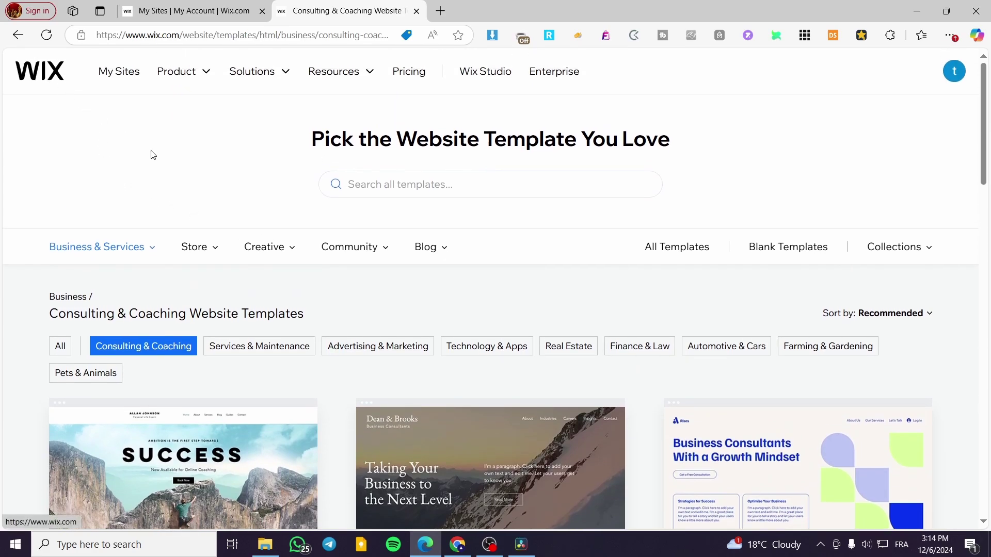
{"action": "scroll", "coordinate": [627, 296], "scroll_direction": "down", "scroll_amount": 1}
{"action": "scroll", "coordinate": [627, 297], "scroll_direction": "down", "scroll_amount": 3}
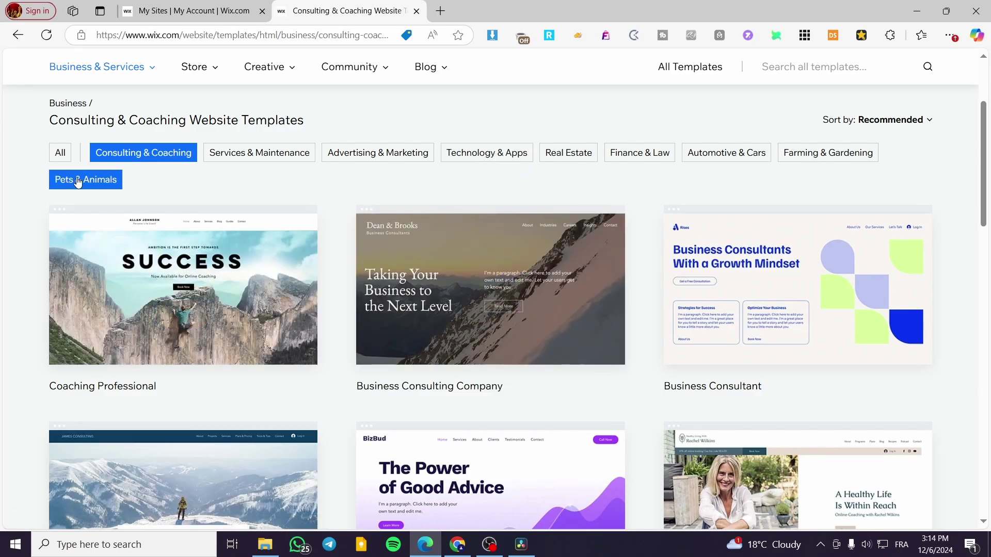
{"action": "scroll", "coordinate": [77, 181], "scroll_direction": "up", "scroll_amount": 2}
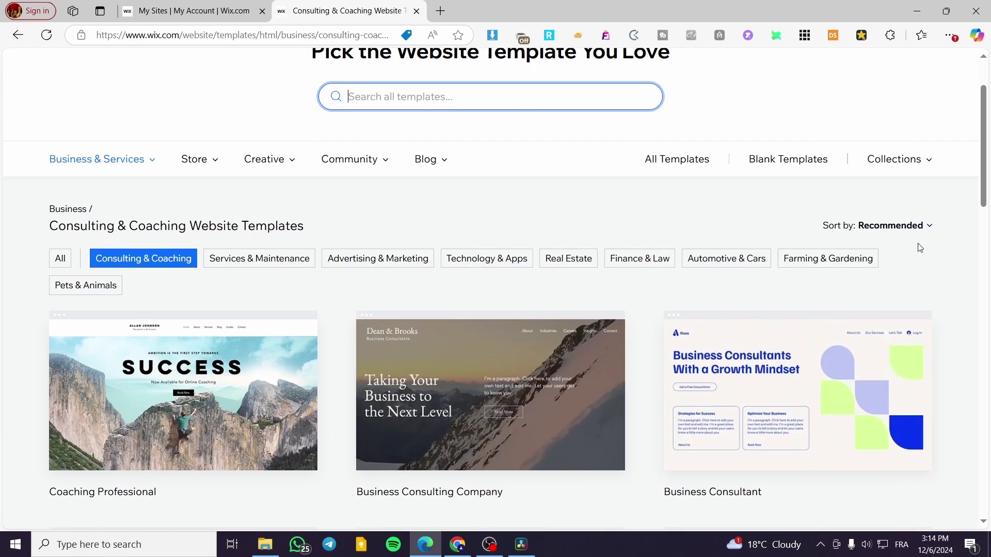
{"action": "scroll", "coordinate": [239, 133], "scroll_direction": "down", "scroll_amount": 1}
{"action": "scroll", "coordinate": [310, 145], "scroll_direction": "up", "scroll_amount": 2}
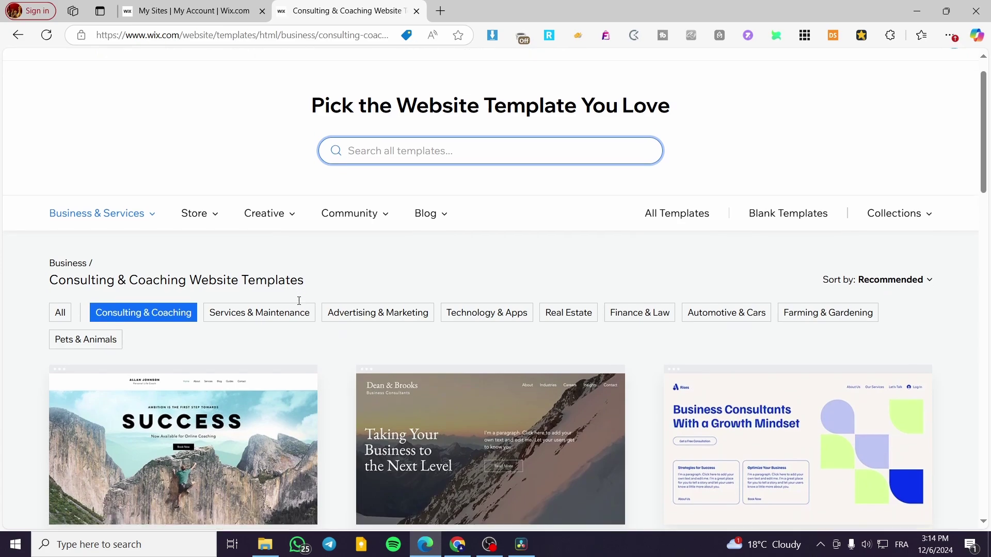
{"action": "scroll", "coordinate": [233, 301], "scroll_direction": "down", "scroll_amount": 5}
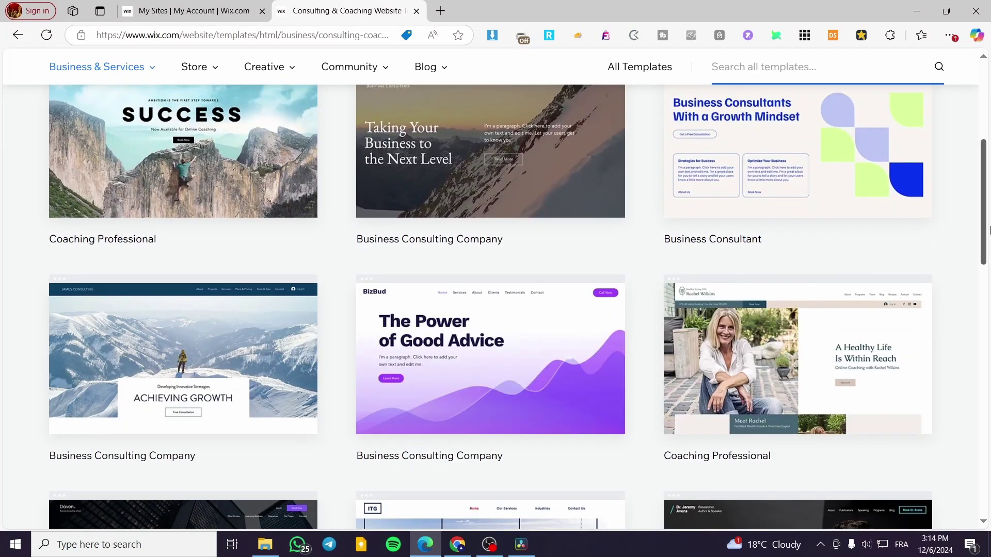
{"action": "scroll", "coordinate": [918, 285], "scroll_direction": "down", "scroll_amount": 1}
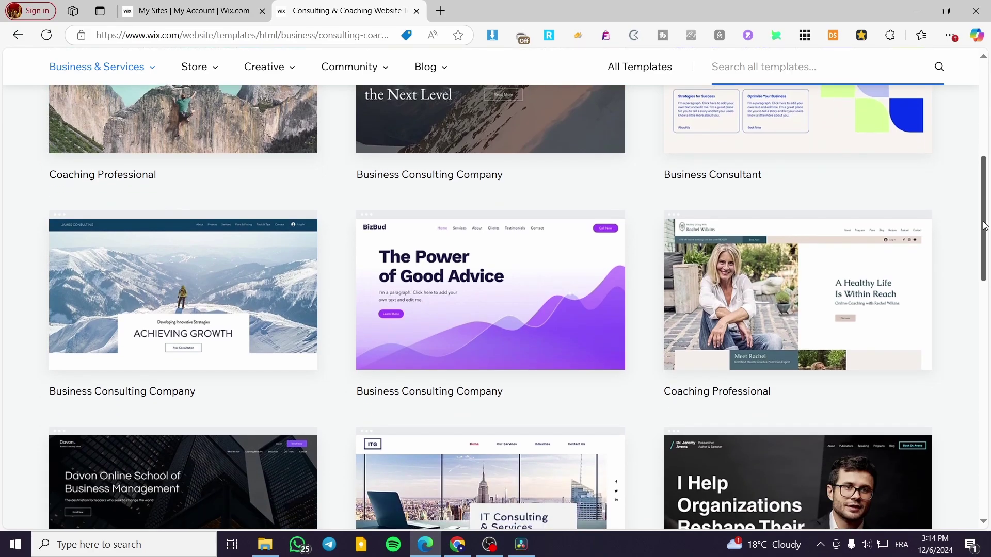
{"action": "scroll", "coordinate": [918, 289], "scroll_direction": "down", "scroll_amount": 4}
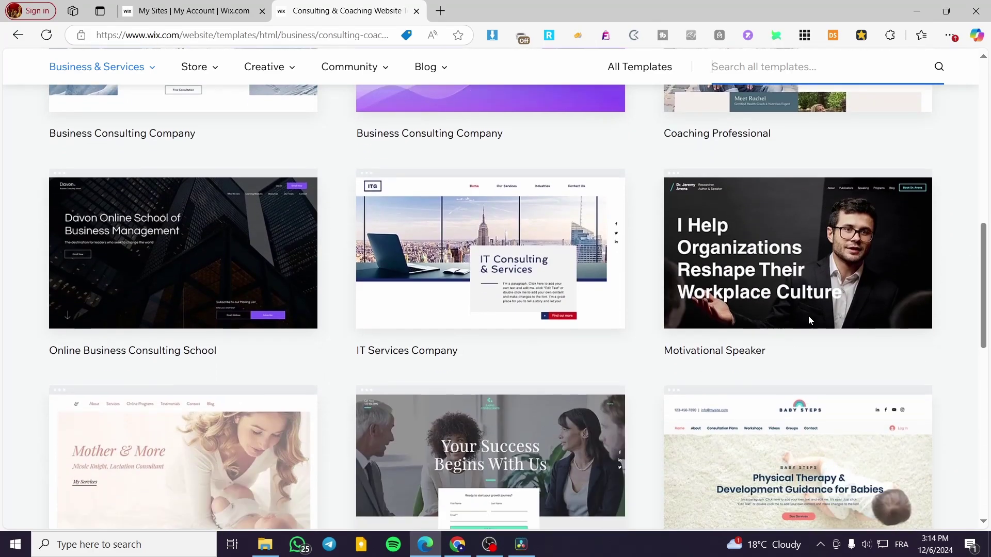
{"action": "scroll", "coordinate": [918, 261], "scroll_direction": "down", "scroll_amount": 3}
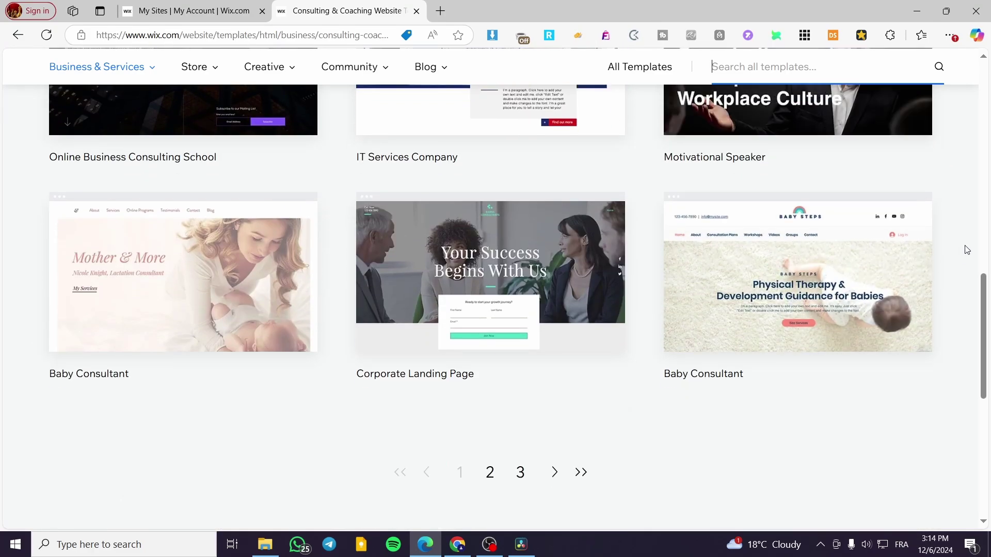
{"action": "mouse_move", "coordinate": [923, 274]}
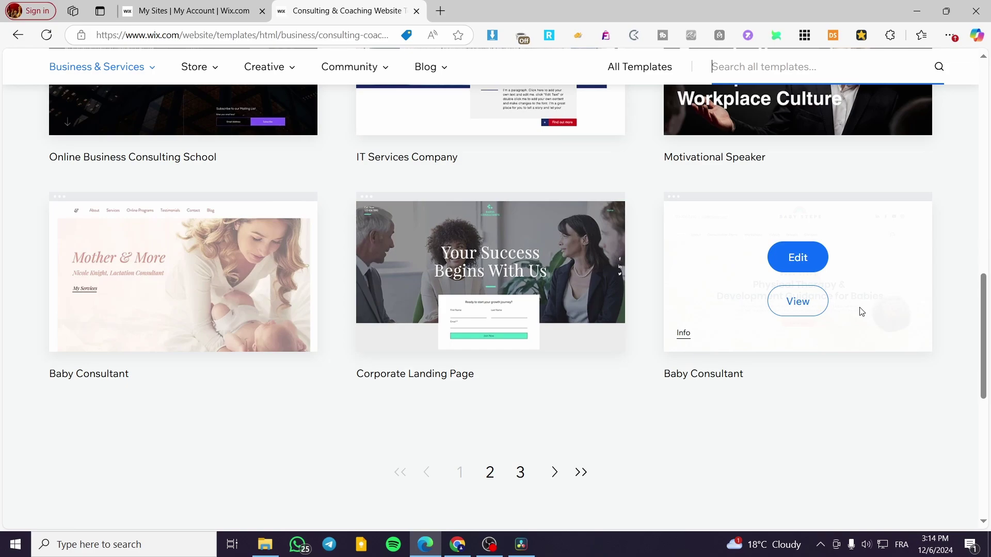
{"action": "scroll", "coordinate": [605, 454], "scroll_direction": "up", "scroll_amount": 5}
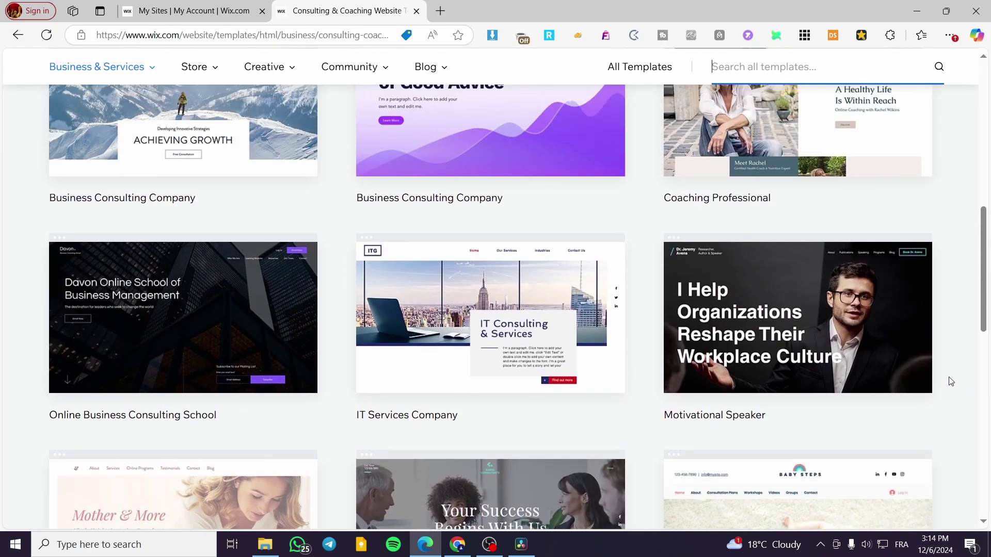
{"action": "scroll", "coordinate": [949, 381], "scroll_direction": "up", "scroll_amount": 2}
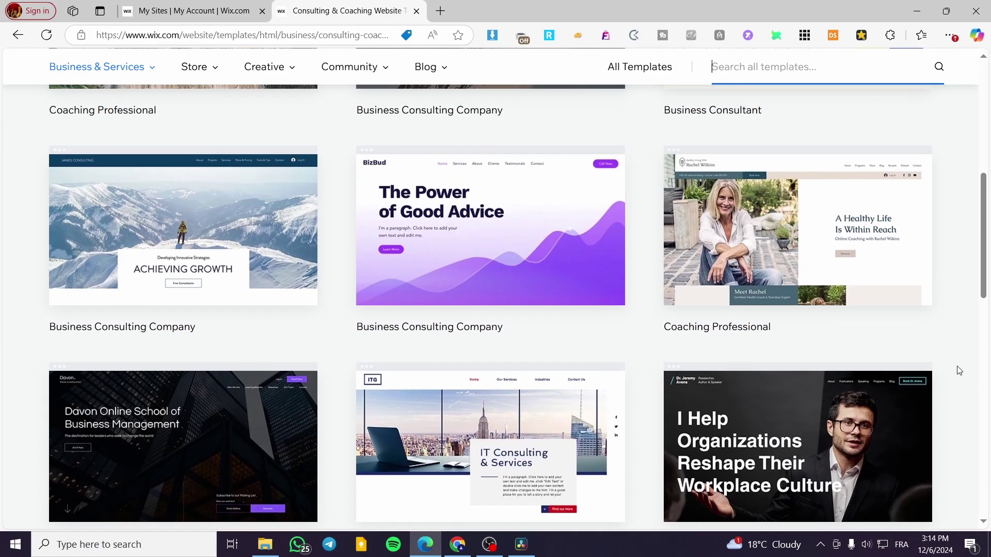
- Open the Coaching Professional template titled "A Healthy Life Is Within Reach" for editing and dismiss the AI content enhancement form
{"action": "mouse_move", "coordinate": [818, 256]}
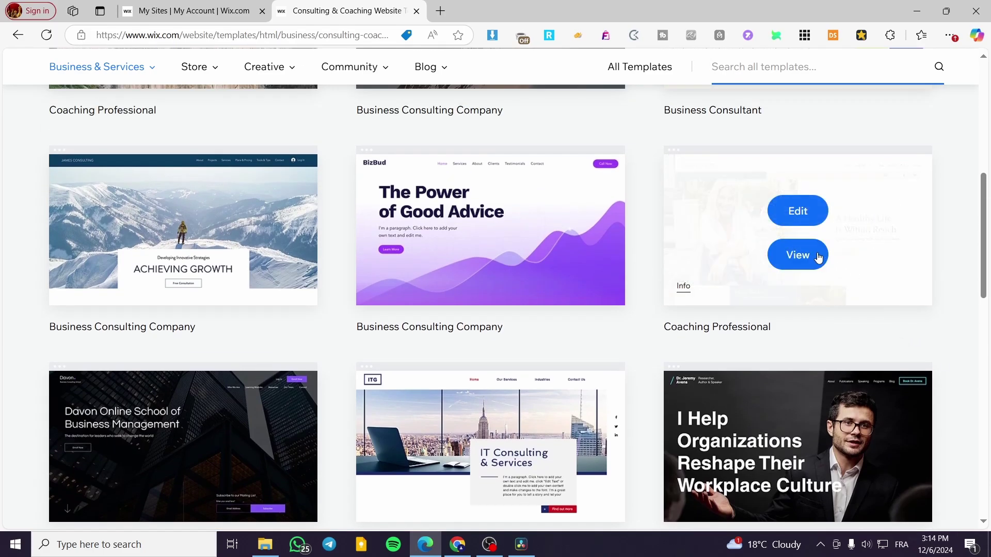
{"action": "left_click", "coordinate": [807, 211]}
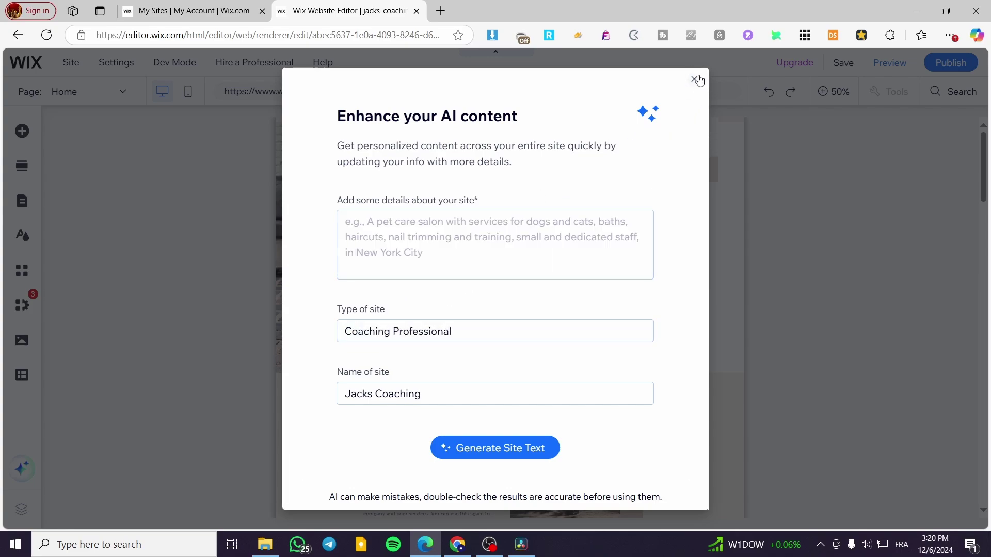
{"action": "left_click", "coordinate": [697, 79]}
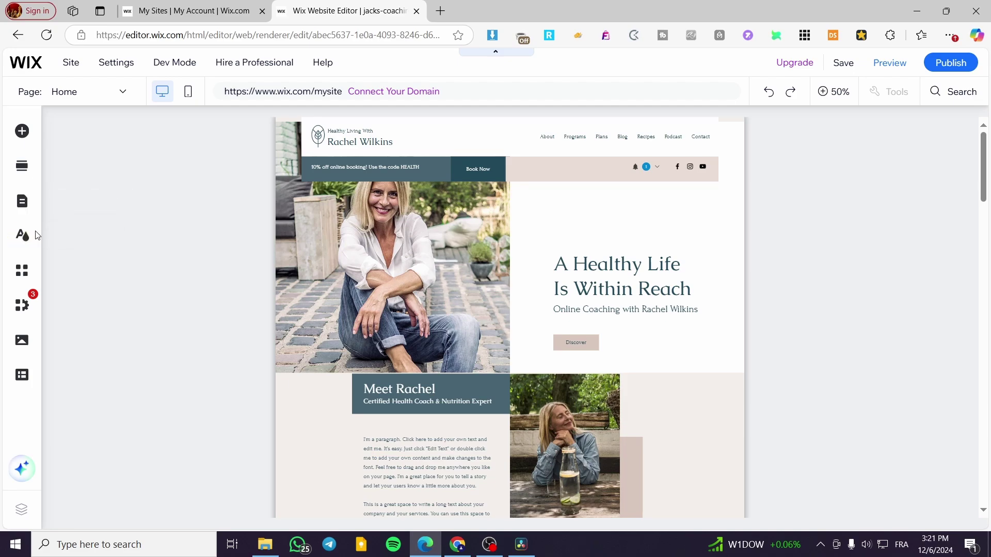
- Look through the template's home page from the header down to the footer
{"action": "left_click", "coordinate": [24, 308]}
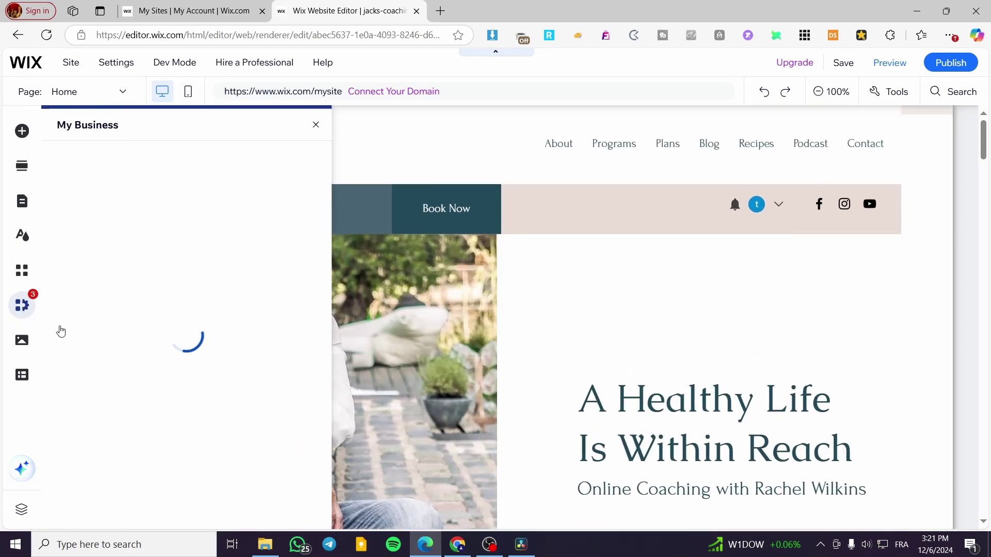
{"action": "left_click", "coordinate": [452, 125]}
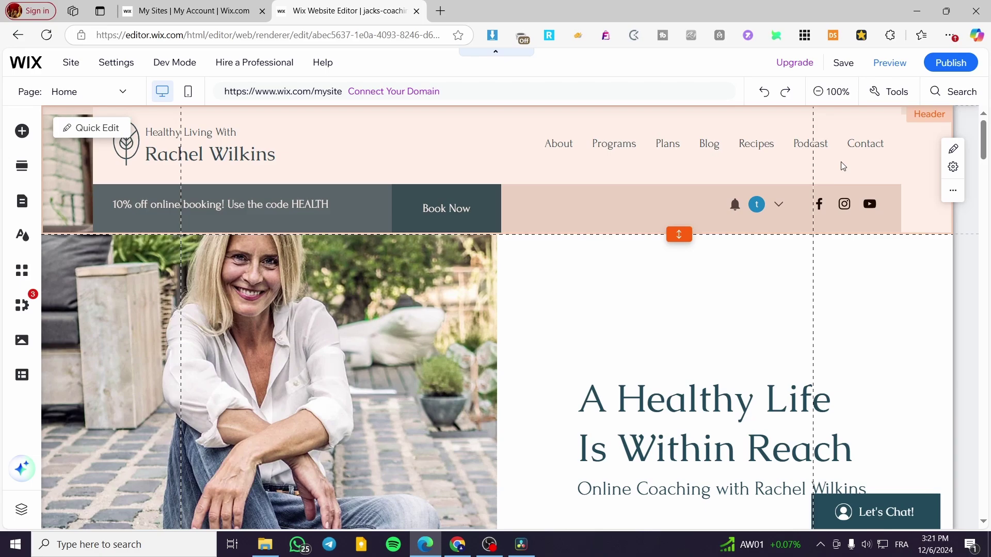
{"action": "scroll", "coordinate": [840, 158], "scroll_direction": "down", "scroll_amount": 10}
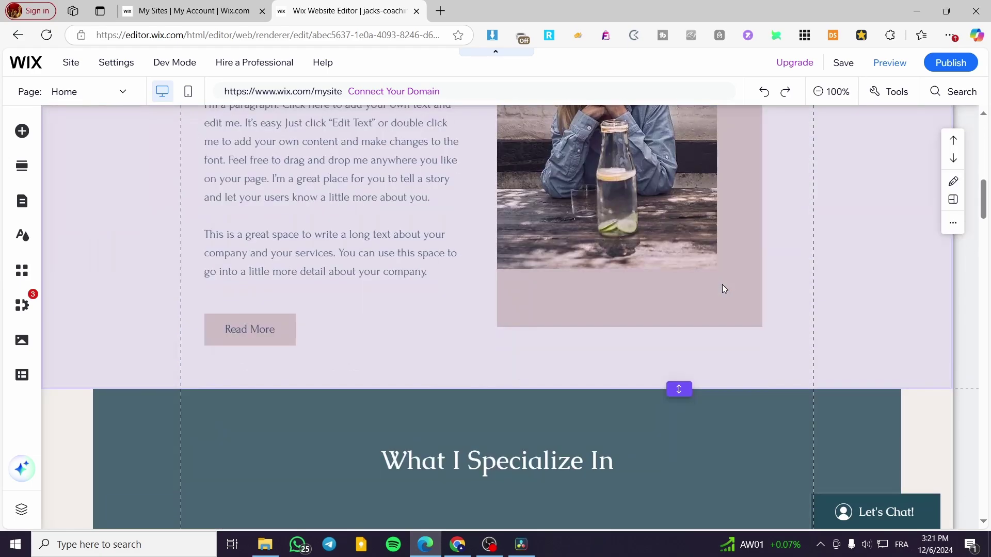
{"action": "scroll", "coordinate": [723, 287], "scroll_direction": "down", "scroll_amount": 10}
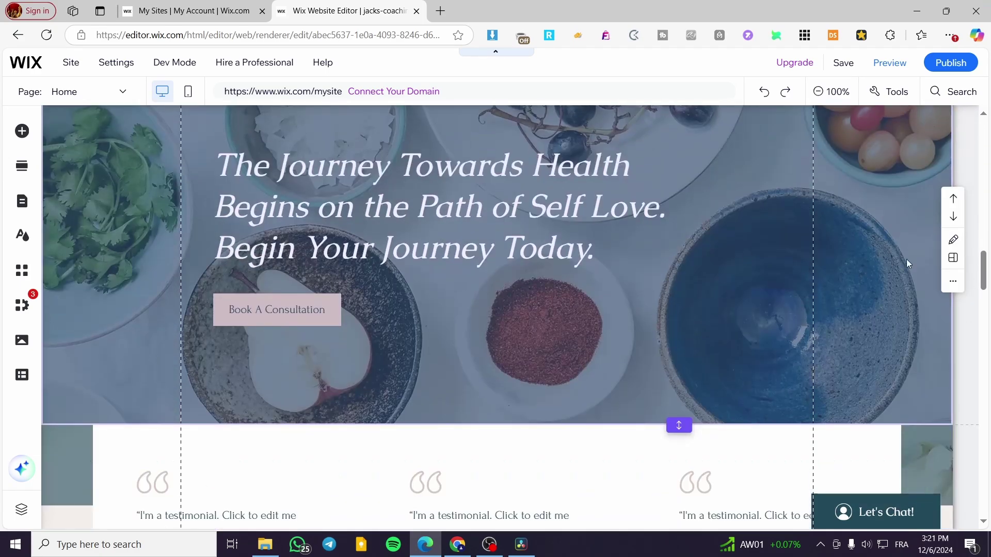
{"action": "left_click_drag", "start_coordinate": [983, 271], "coordinate": [983, 496]}
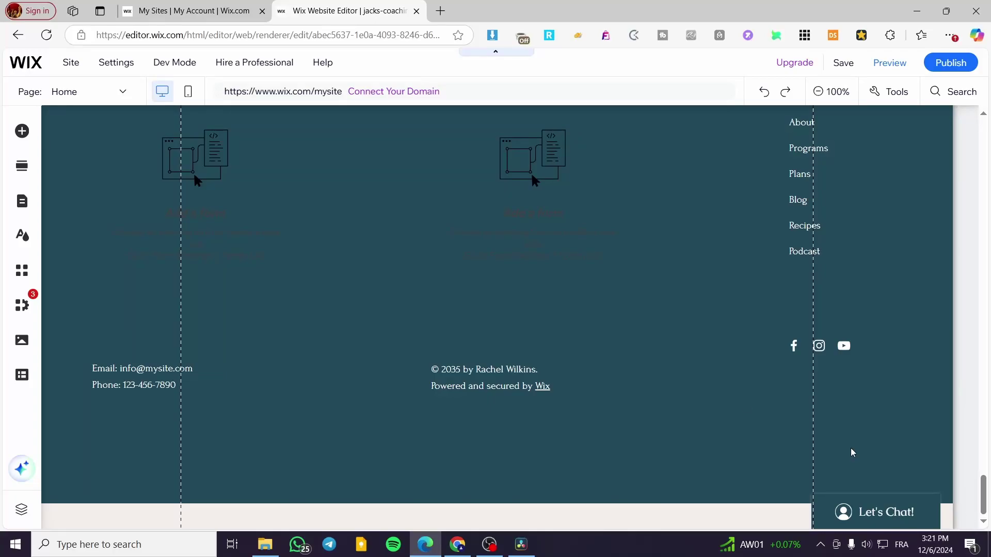
- Shorten the footer by raising its lower edge to just below the contact and copyright text
{"action": "scroll", "coordinate": [642, 272], "scroll_direction": "up", "scroll_amount": 2}
{"action": "left_click", "coordinate": [682, 277]}
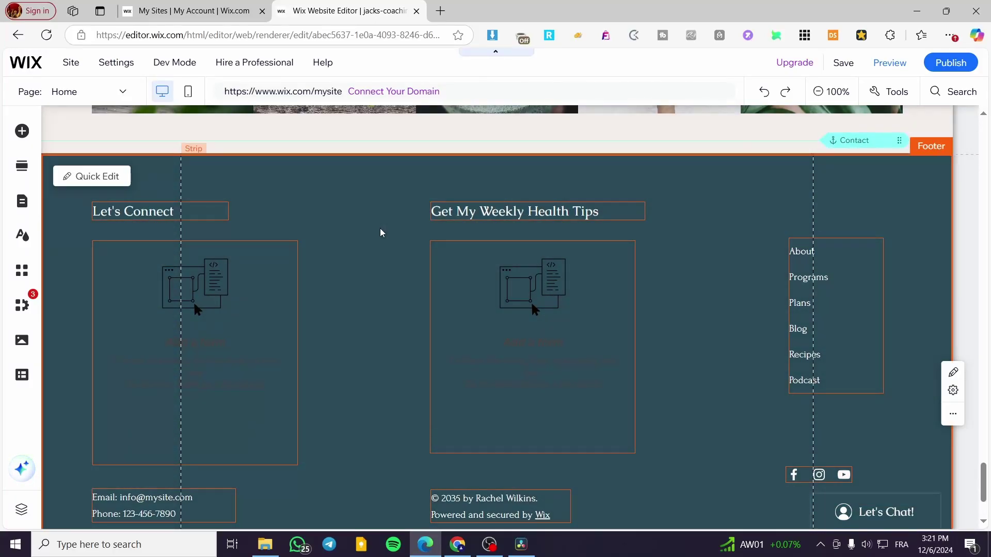
{"action": "scroll", "coordinate": [721, 500], "scroll_direction": "down", "scroll_amount": 2}
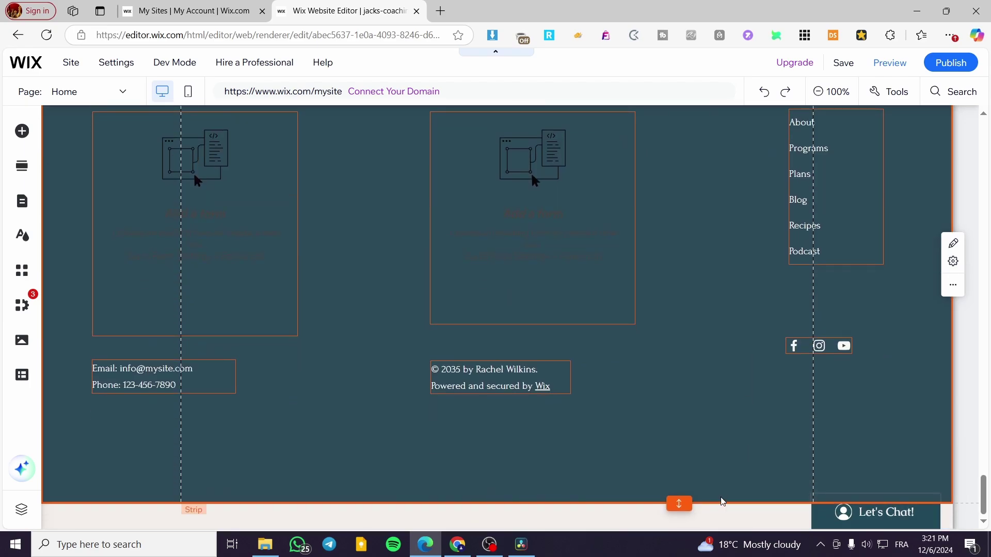
{"action": "left_click_drag", "start_coordinate": [679, 504], "coordinate": [680, 302]}
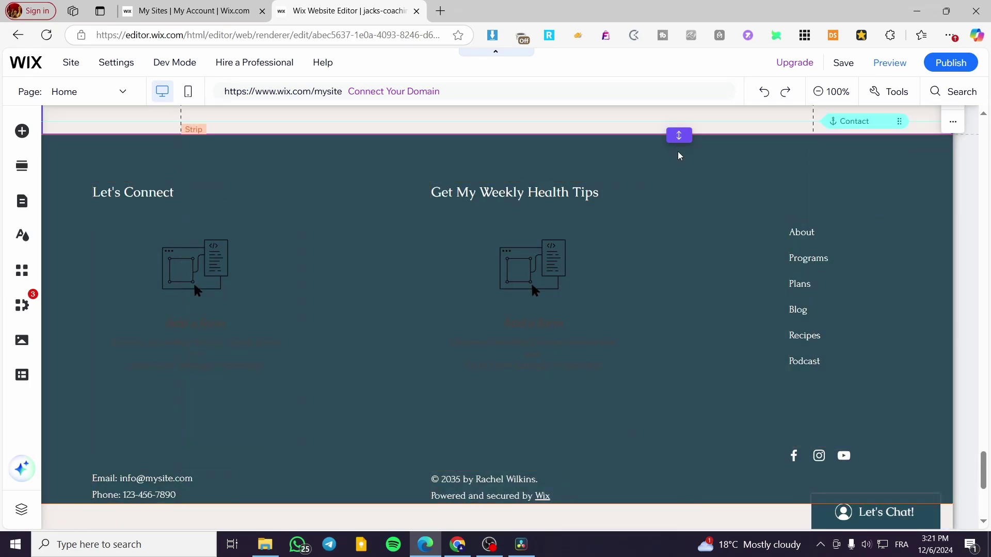
- Try to extend the section above the footer downward, and undo that height change
{"action": "left_click_drag", "start_coordinate": [679, 144], "coordinate": [649, 301]}
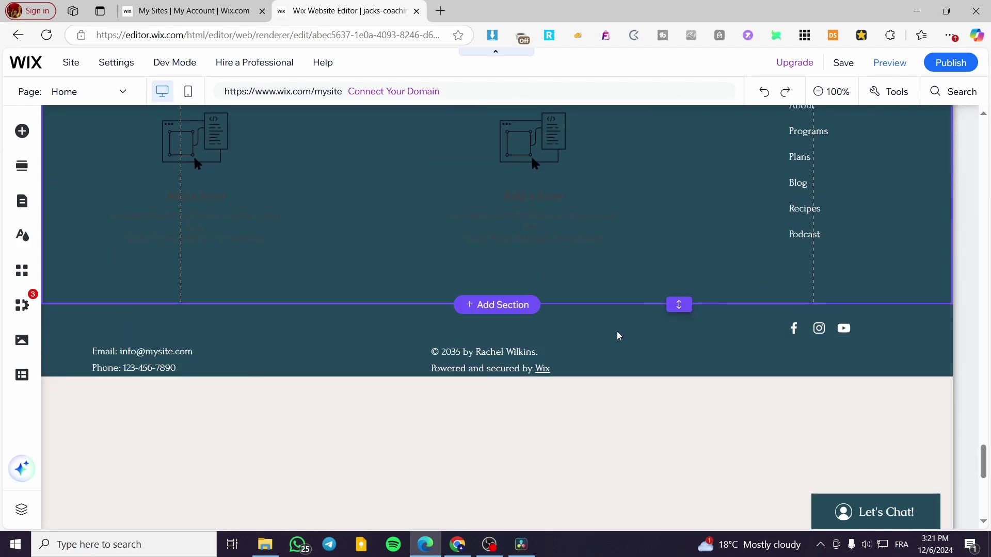
{"action": "key", "text": "ctrl+z"}
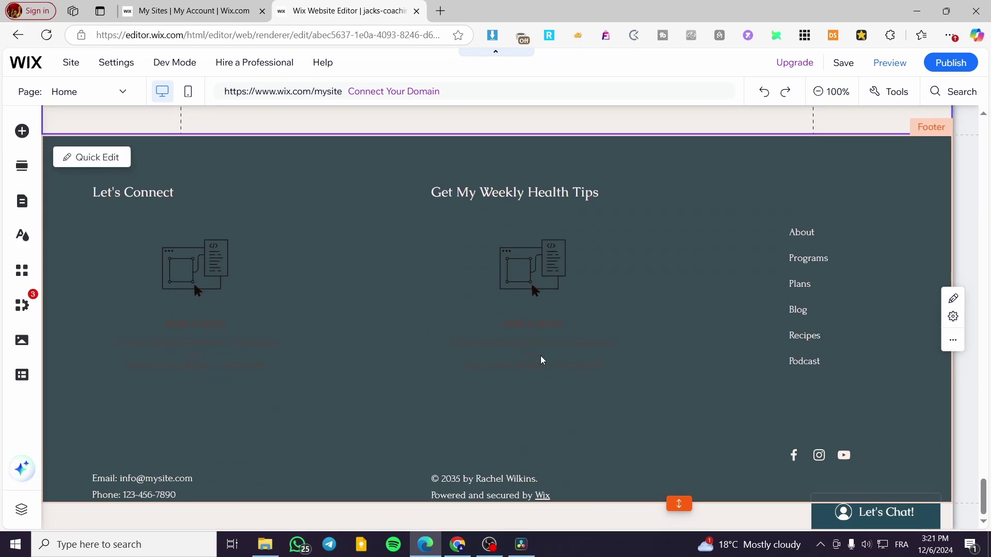
{"action": "left_click", "coordinate": [587, 317]}
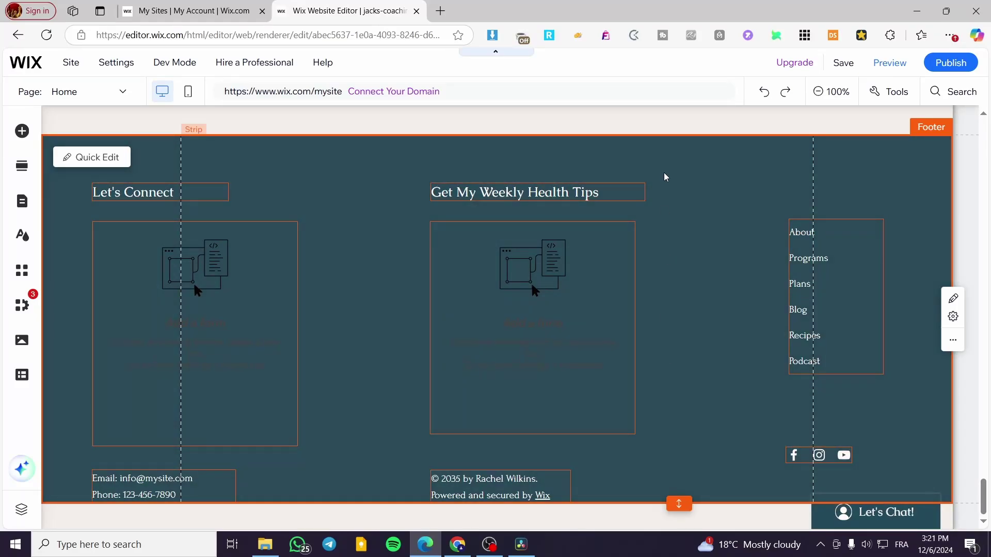
- Enlarge the Instagram section above the footer, and shrink it back to end just below its image gallery
{"action": "left_click_drag", "start_coordinate": [675, 140], "coordinate": [679, 452]}
{"action": "scroll", "coordinate": [667, 353], "scroll_direction": "down", "scroll_amount": 6}
{"action": "scroll", "coordinate": [667, 353], "scroll_direction": "up", "scroll_amount": 7}
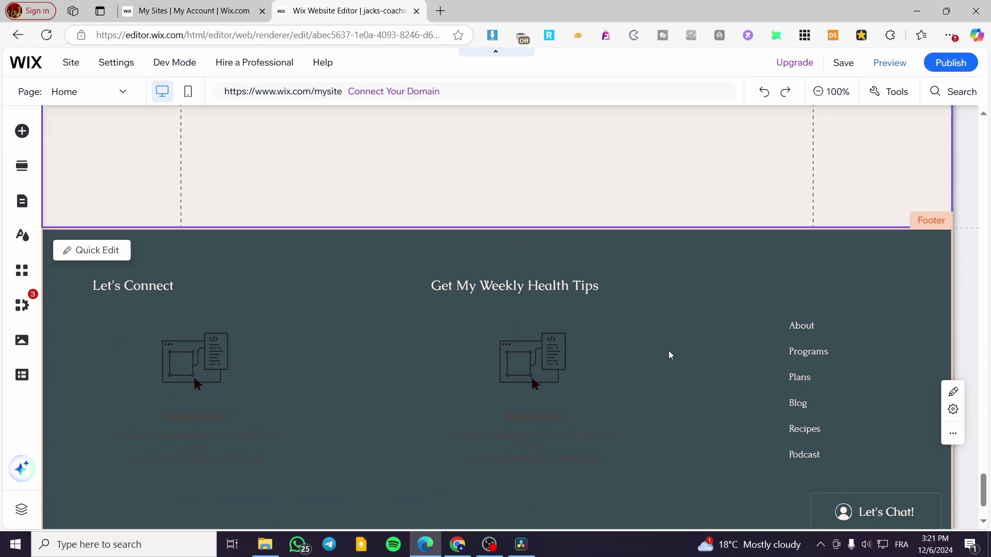
{"action": "scroll", "coordinate": [671, 346], "scroll_direction": "down", "scroll_amount": 5}
{"action": "scroll", "coordinate": [621, 292], "scroll_direction": "up", "scroll_amount": 6}
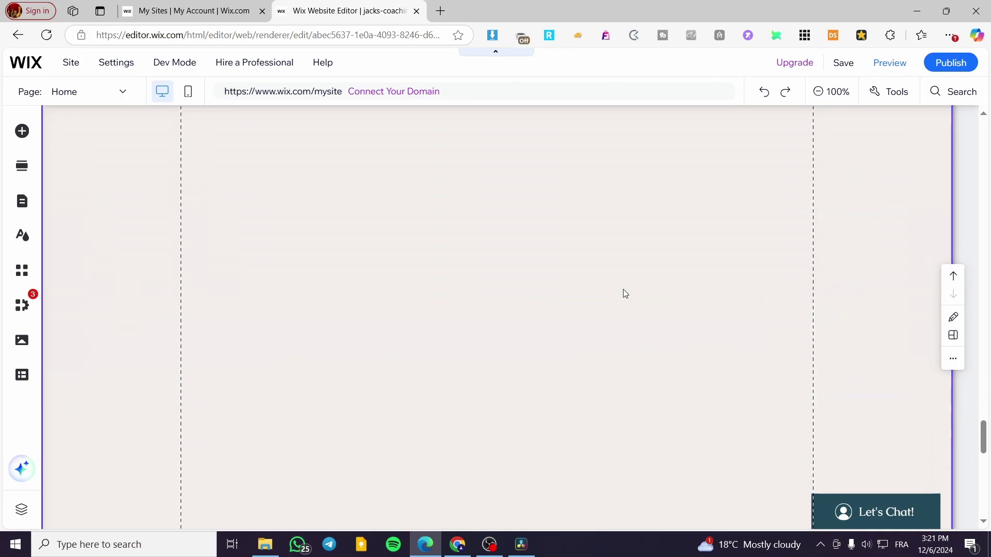
{"action": "scroll", "coordinate": [660, 330], "scroll_direction": "down", "scroll_amount": 2}
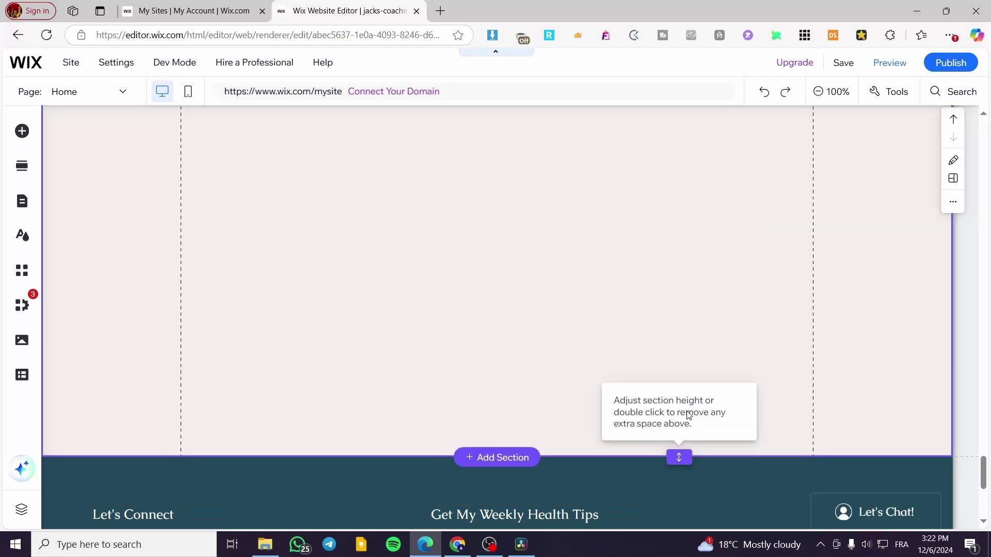
{"action": "mouse_move", "coordinate": [679, 456]}
{"action": "left_mouse_down"}
{"action": "mouse_move", "coordinate": [667, 227]}
{"action": "mouse_move", "coordinate": [665, 258]}
{"action": "mouse_move", "coordinate": [671, 227]}
{"action": "mouse_move", "coordinate": [679, 263]}
{"action": "left_mouse_up"}
{"action": "scroll", "coordinate": [722, 351], "scroll_direction": "up", "scroll_amount": 5}
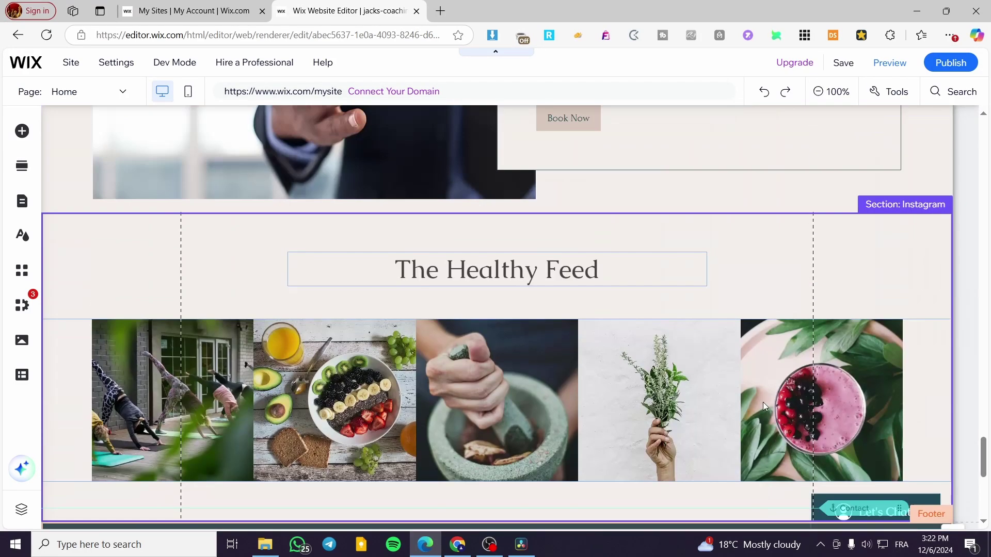
- Replace the person's name in the header's site title with the coach's full name
{"action": "scroll", "coordinate": [847, 378], "scroll_direction": "up", "scroll_amount": 20}
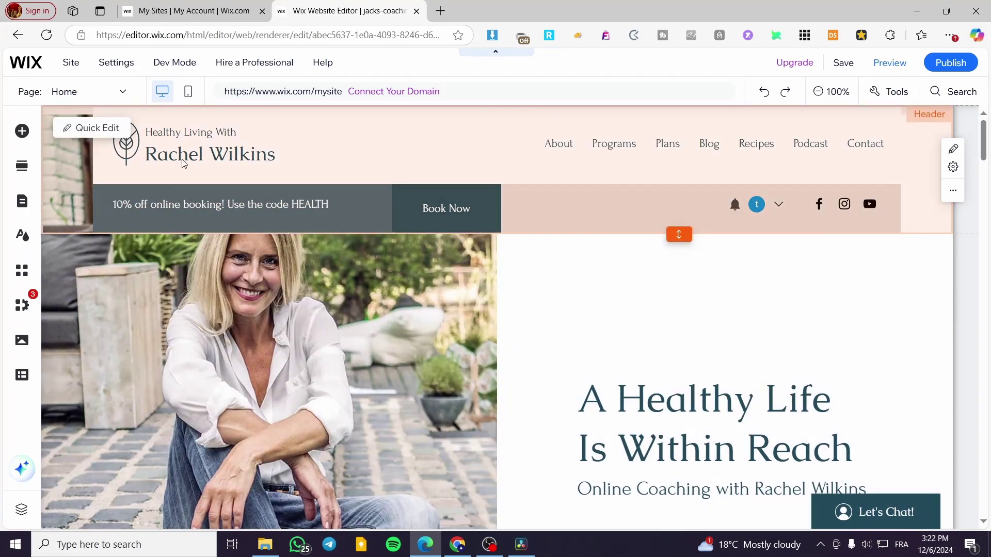
{"action": "left_click", "coordinate": [189, 151]}
{"action": "double_click", "coordinate": [195, 161]}
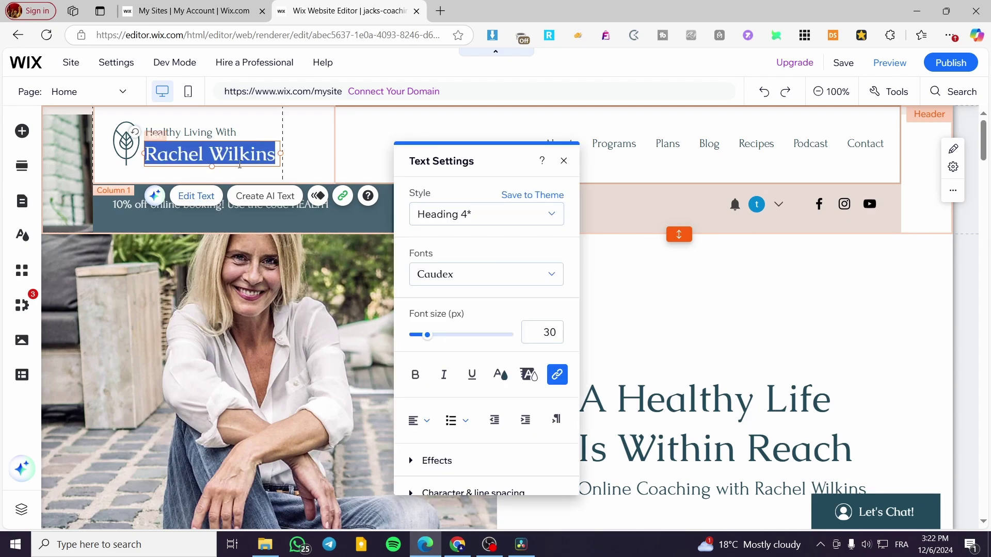
{"action": "type", "text": "Jac"}
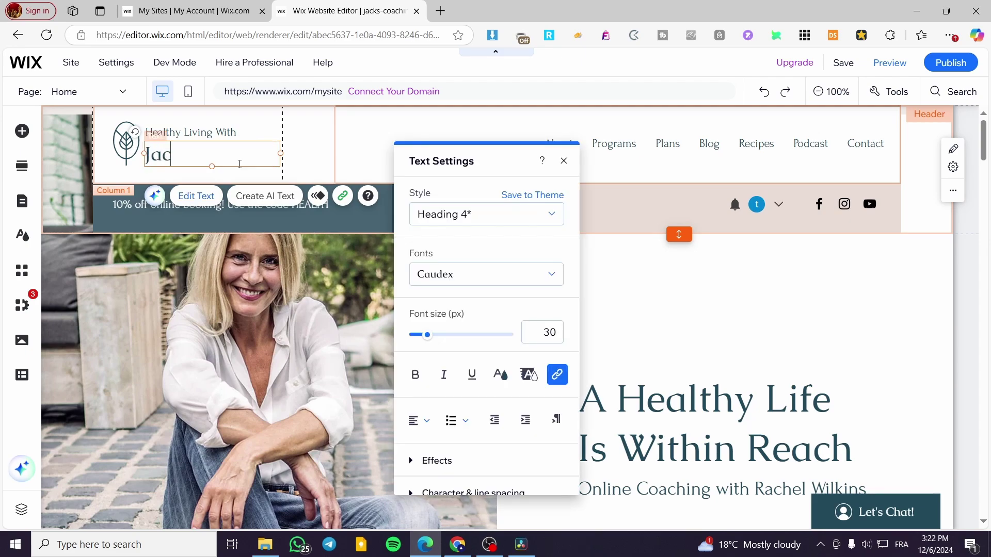
{"action": "type", "text": "k Smith"}
- Change the header tagline above the coach's name to "Restore you Body with" and make it bold
{"action": "double_click", "coordinate": [238, 133]}
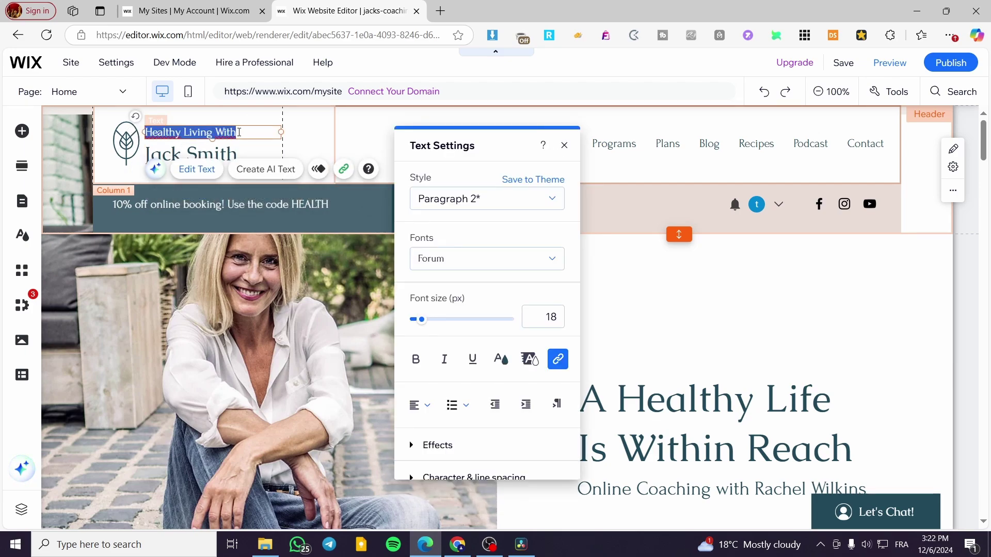
{"action": "type", "text": "Restore you Body with"}
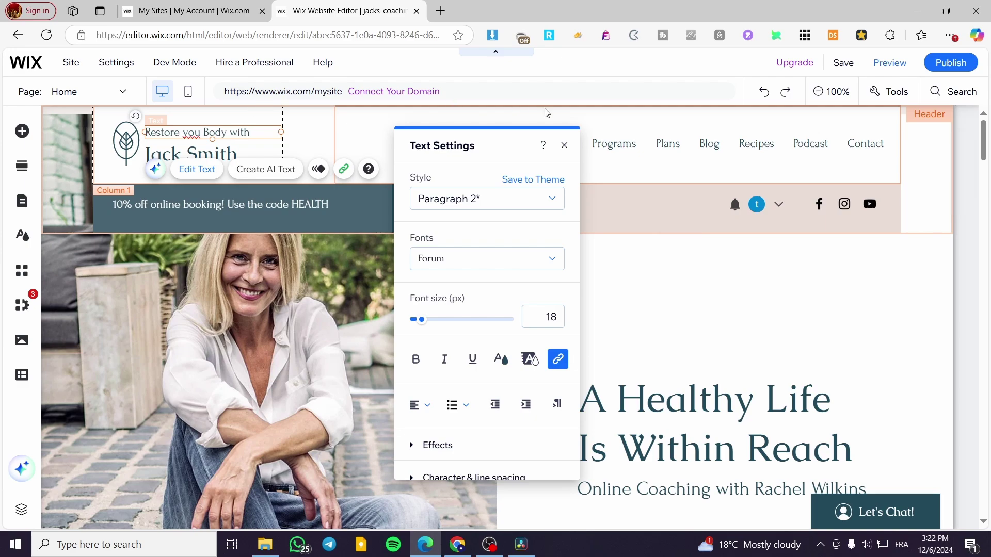
{"action": "left_click", "coordinate": [415, 360]}
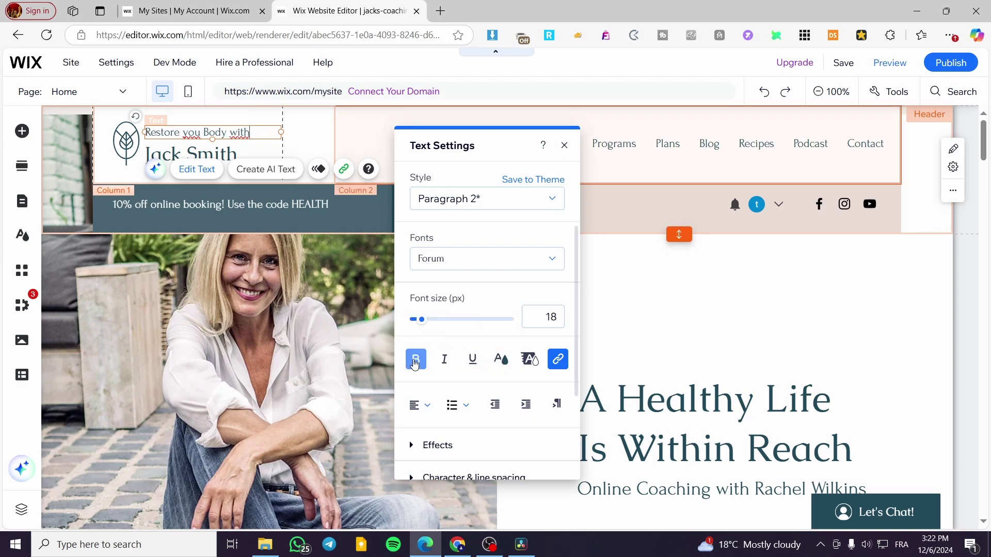
{"action": "left_click_drag", "start_coordinate": [248, 133], "coordinate": [145, 133]}
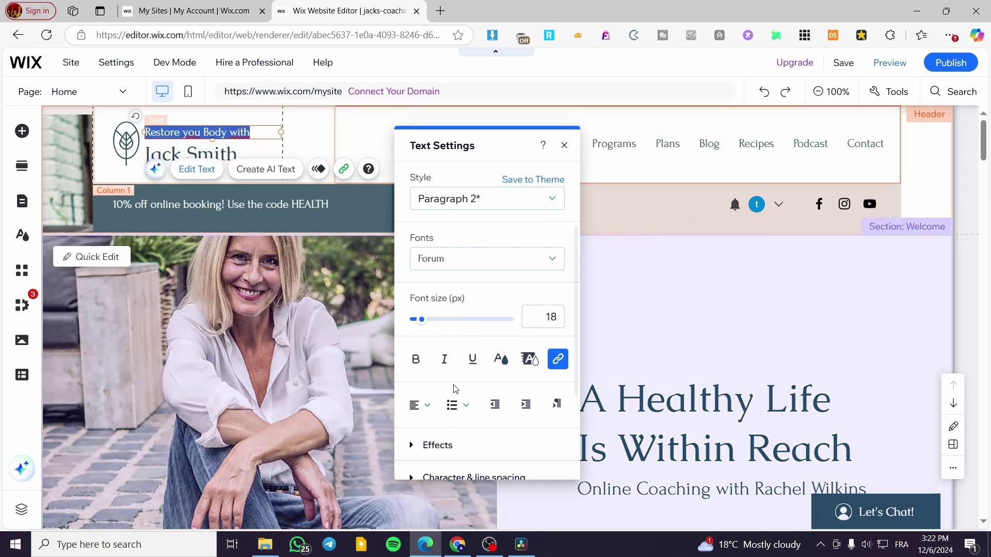
{"action": "left_click", "coordinate": [415, 360]}
{"action": "left_click", "coordinate": [564, 145]}
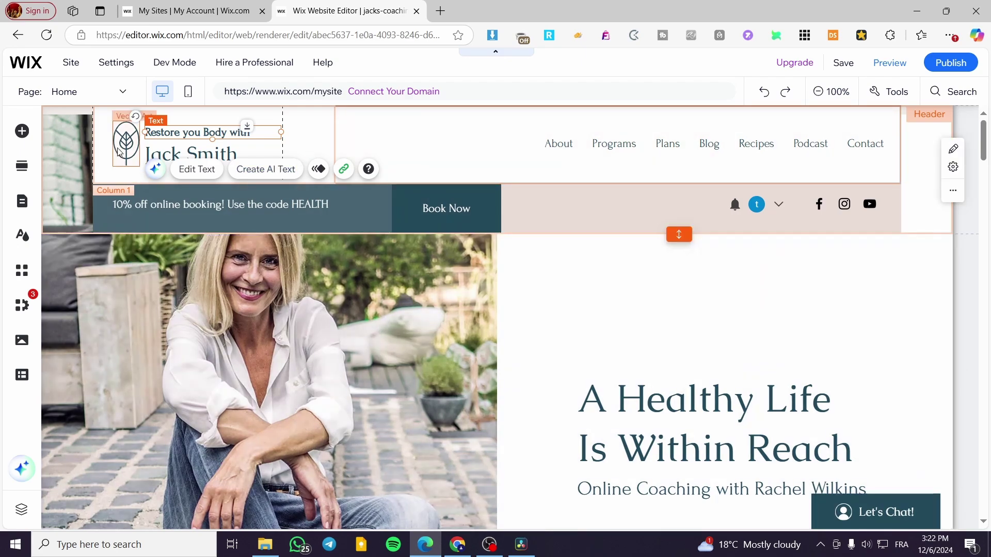
- Replace the header logo's vector art with the leafy branch design from Media from Wix
{"action": "left_click", "coordinate": [118, 151]}
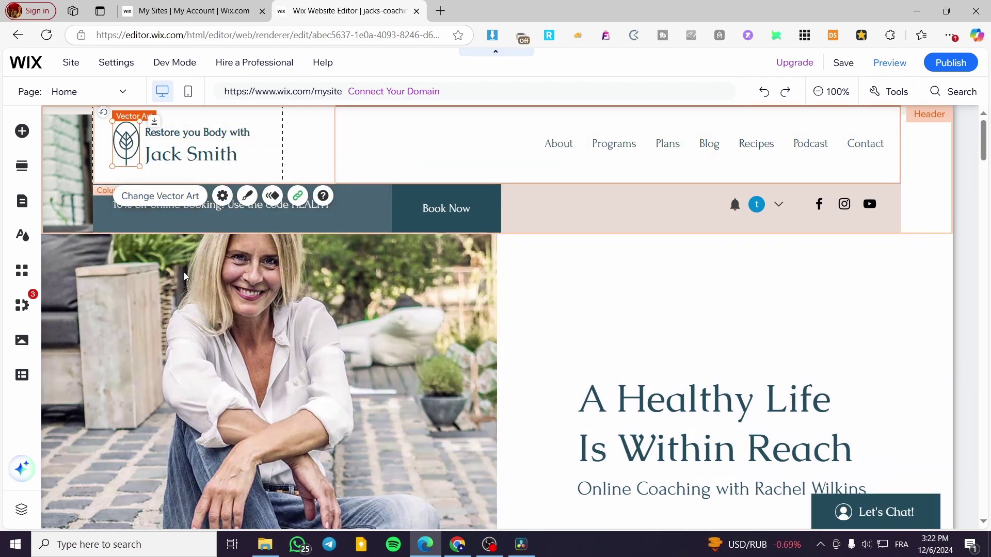
{"action": "left_click", "coordinate": [133, 196]}
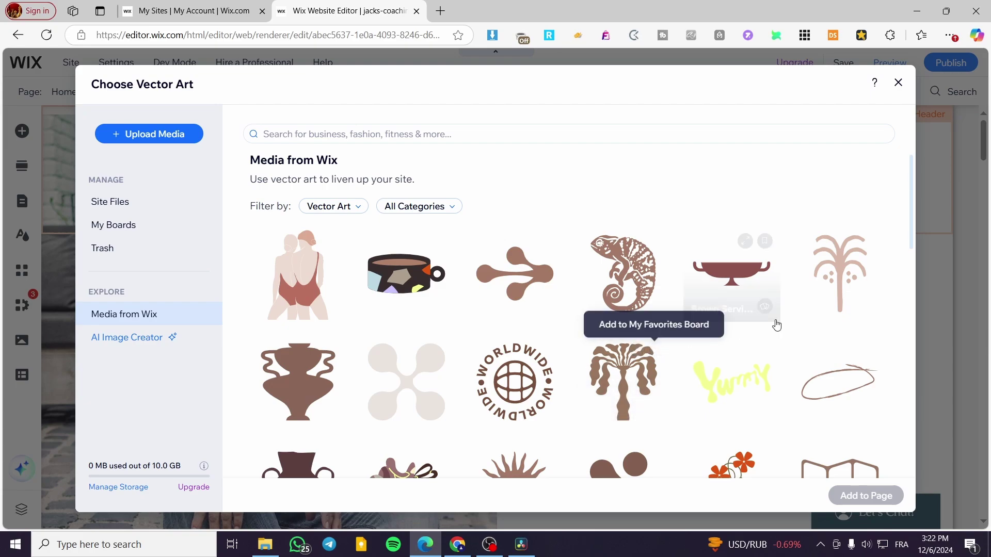
{"action": "scroll", "coordinate": [780, 351], "scroll_direction": "down", "scroll_amount": 5}
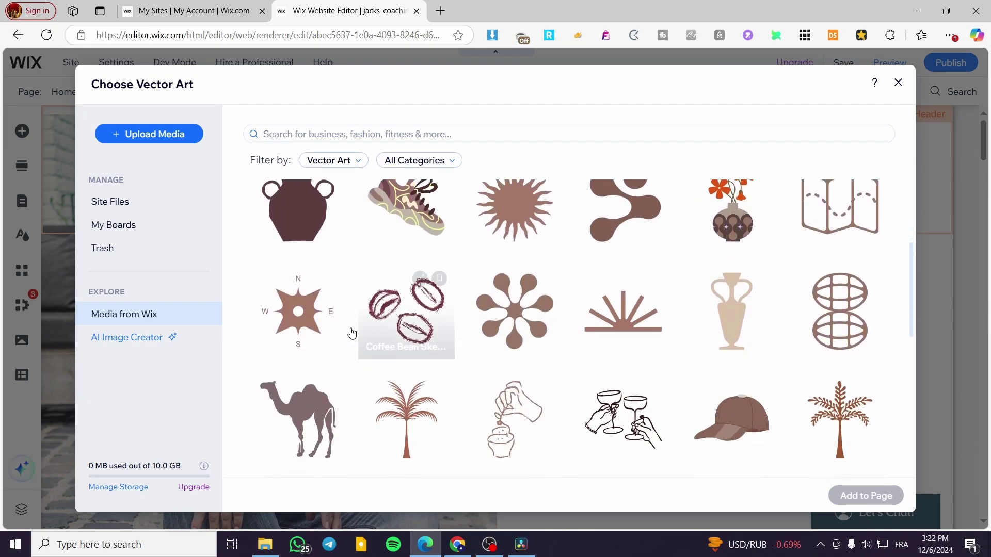
{"action": "scroll", "coordinate": [353, 362], "scroll_direction": "down", "scroll_amount": 3}
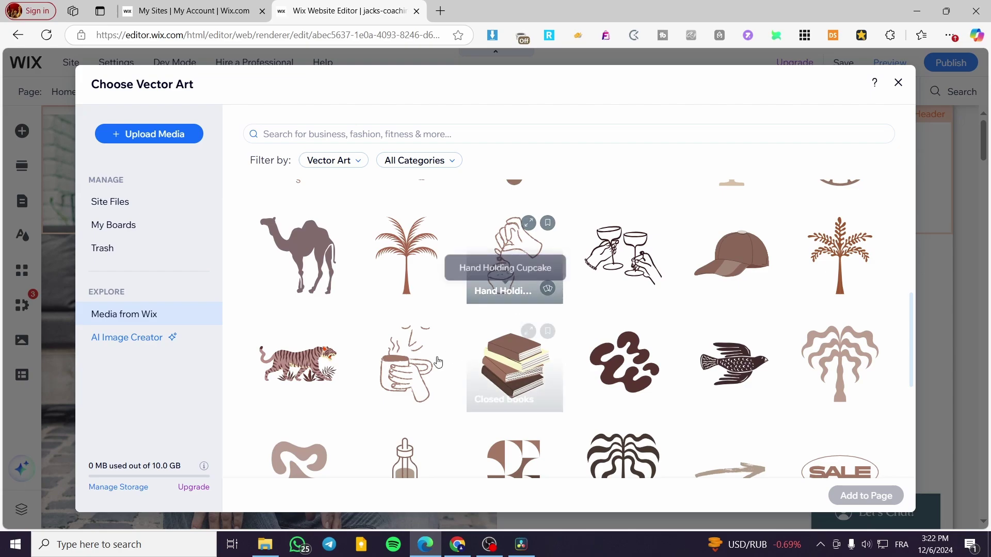
{"action": "scroll", "coordinate": [568, 331], "scroll_direction": "down", "scroll_amount": 2}
{"action": "scroll", "coordinate": [577, 339], "scroll_direction": "down", "scroll_amount": 1}
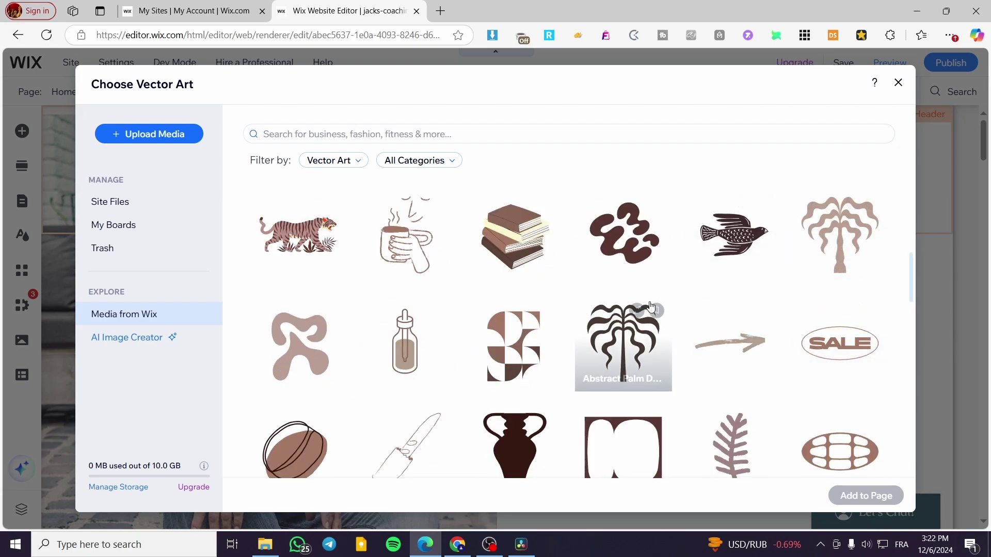
{"action": "scroll", "coordinate": [635, 320], "scroll_direction": "down", "scroll_amount": 2}
{"action": "left_click", "coordinate": [738, 318]}
{"action": "left_click", "coordinate": [860, 496]}
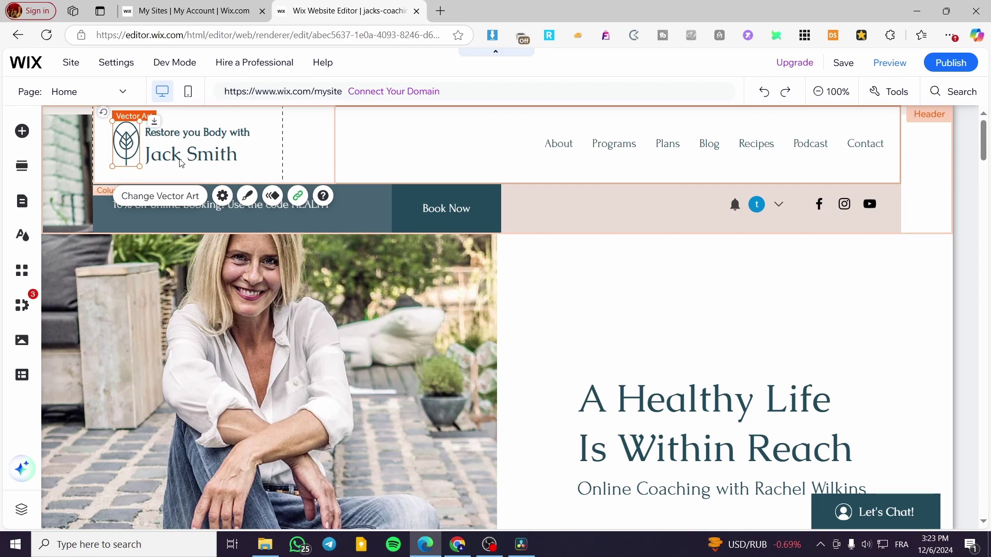
{"action": "key", "text": "ctrl+z"}
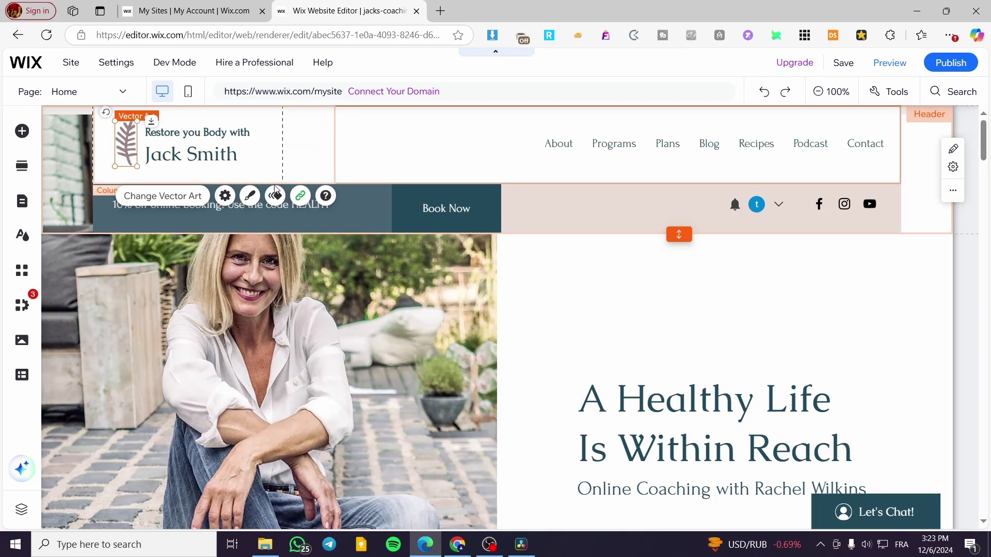
- Review the link settings of the header's vector art and close them without changes
{"action": "left_click", "coordinate": [300, 197]}
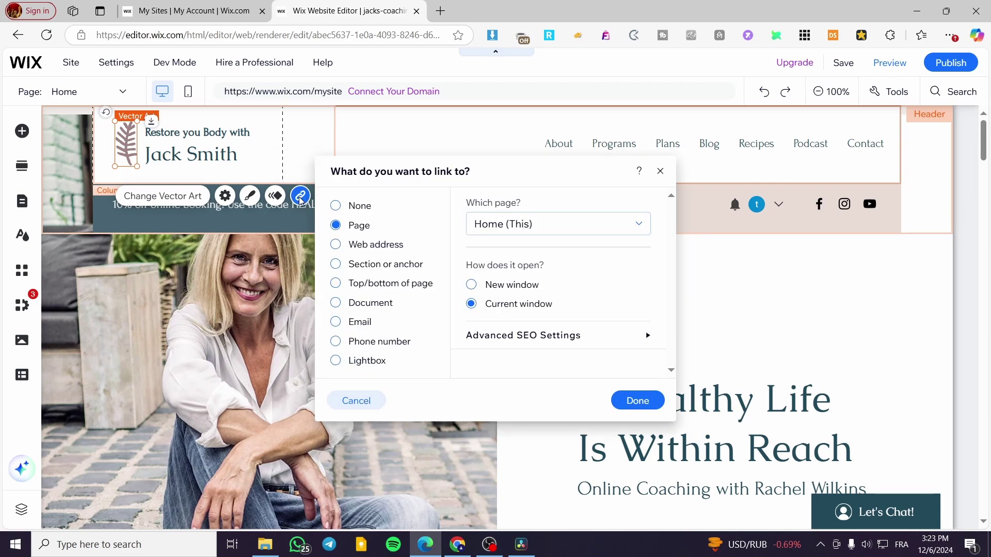
{"action": "left_click", "coordinate": [300, 197]}
{"action": "left_click", "coordinate": [300, 196]}
{"action": "left_click", "coordinate": [660, 172]}
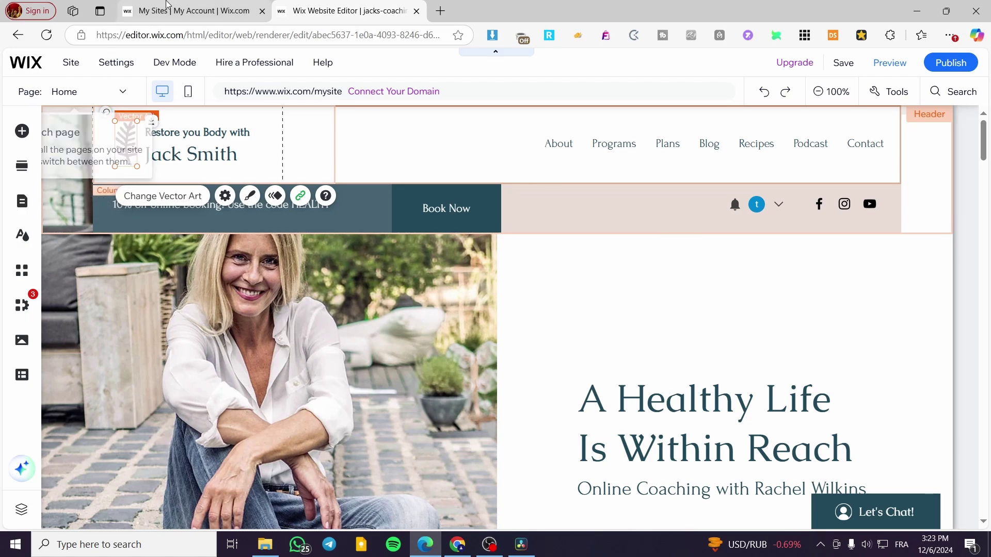
- Refresh the list of sites and open the dashboard of the Jacks Coaching site
{"action": "left_click", "coordinate": [154, 11]}
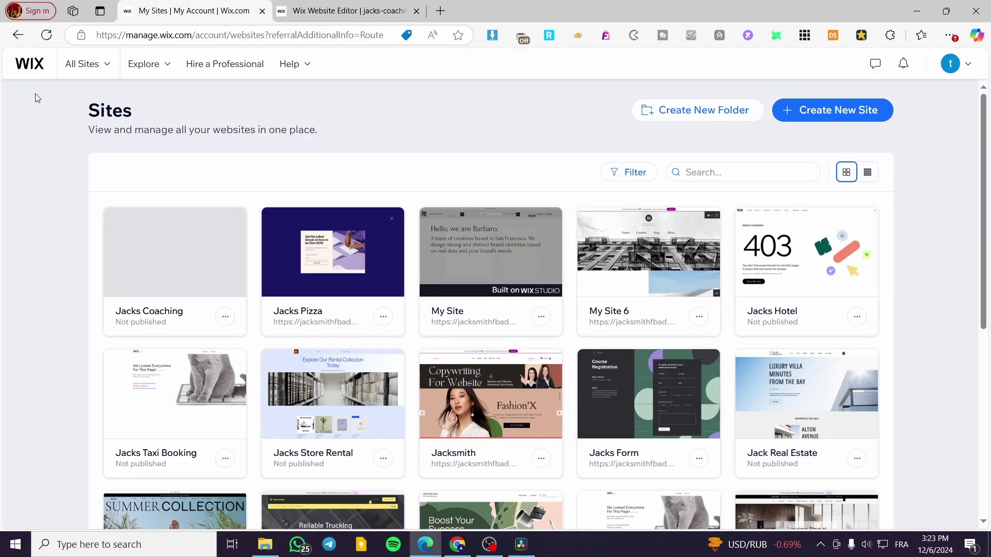
{"action": "left_click", "coordinate": [46, 35]}
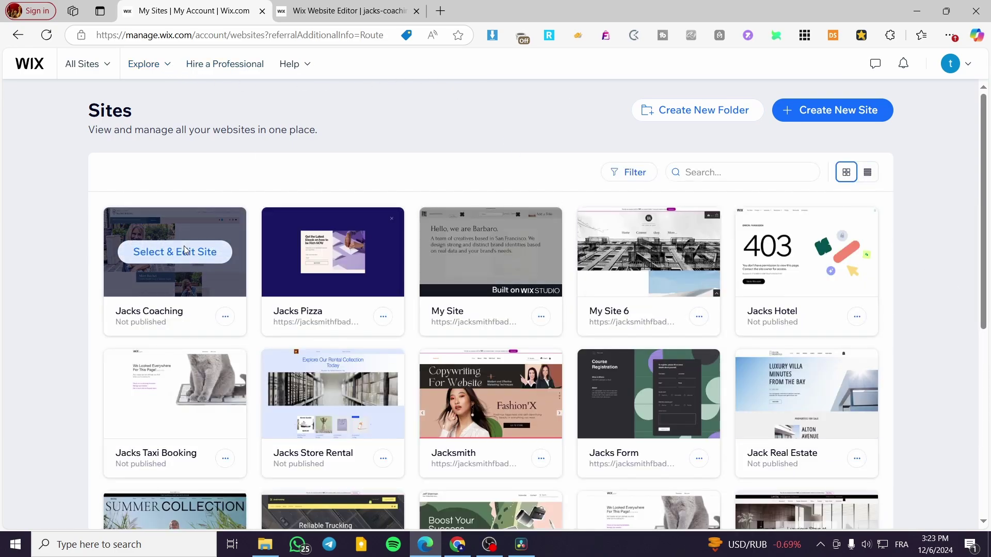
{"action": "left_click", "coordinate": [184, 251]}
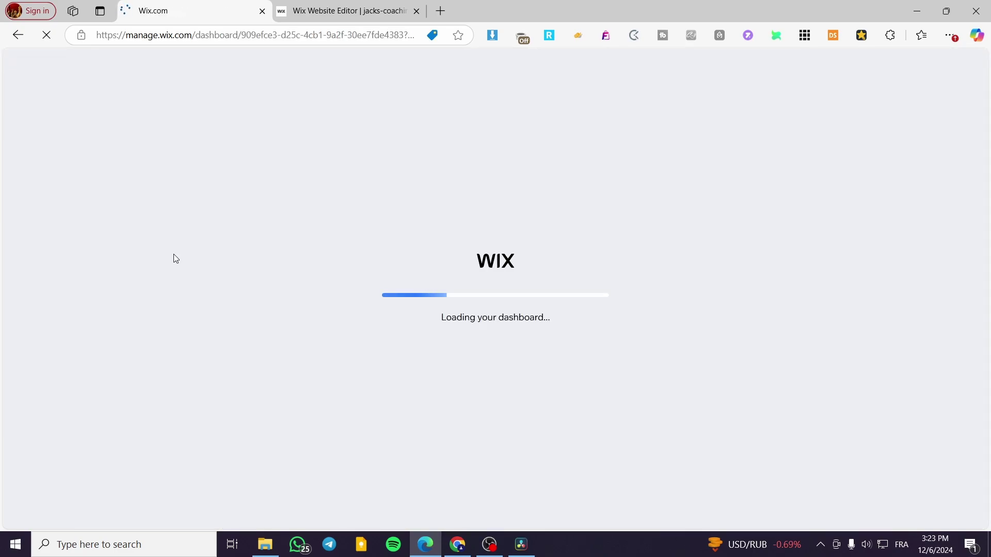
{"action": "left_click", "coordinate": [346, 4]}
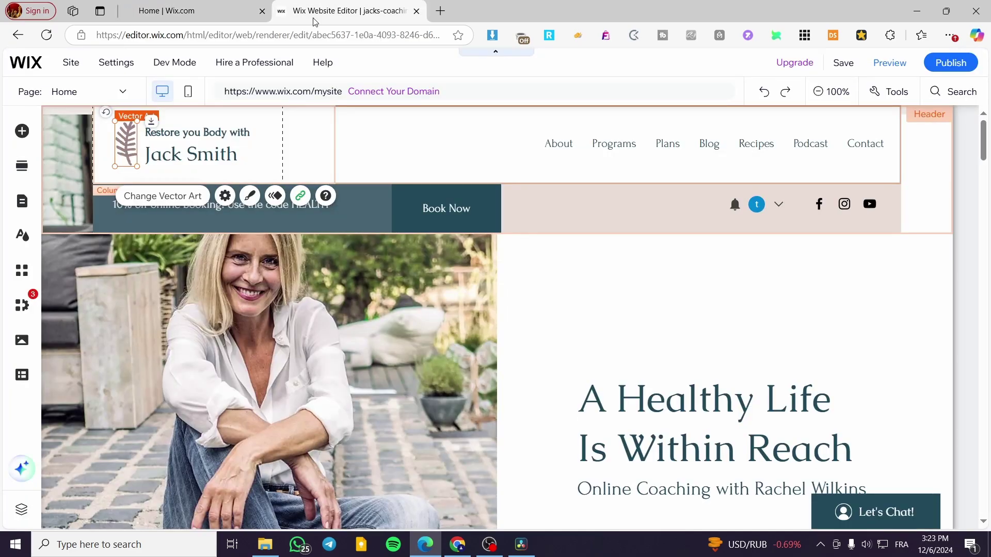
{"action": "scroll", "coordinate": [458, 407], "scroll_direction": "down", "scroll_amount": 8}
{"action": "scroll", "coordinate": [506, 357], "scroll_direction": "down", "scroll_amount": 10}
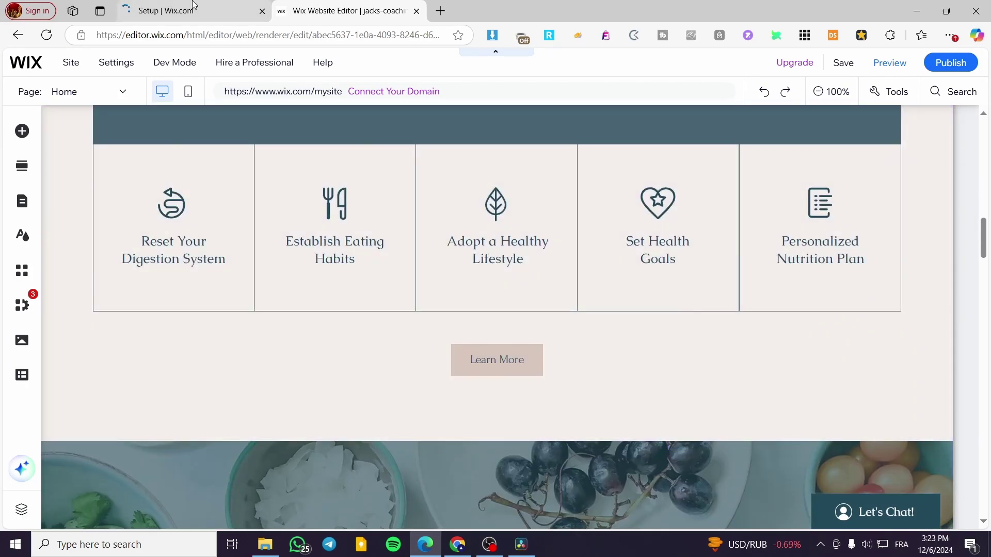
- Open the catalog's Booking Services in the site dashboard and look through the service list
{"action": "left_click", "coordinate": [192, 4]}
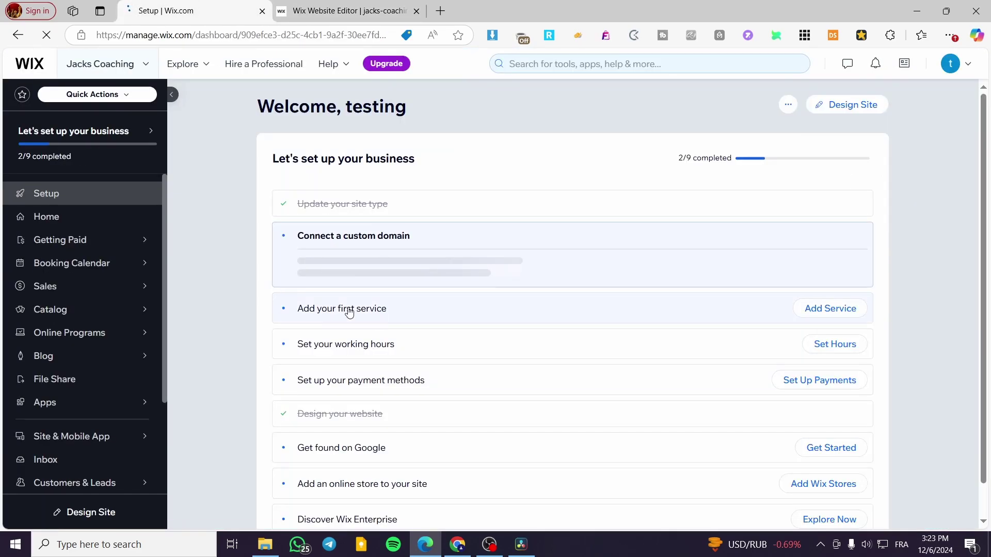
{"action": "mouse_move", "coordinate": [70, 284]}
{"action": "mouse_move", "coordinate": [71, 308]}
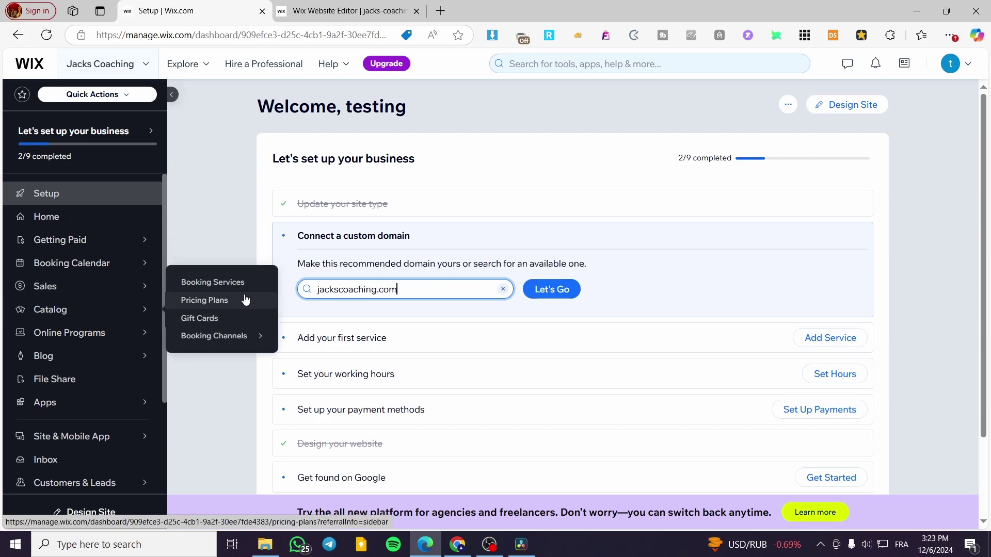
{"action": "mouse_move", "coordinate": [89, 326]}
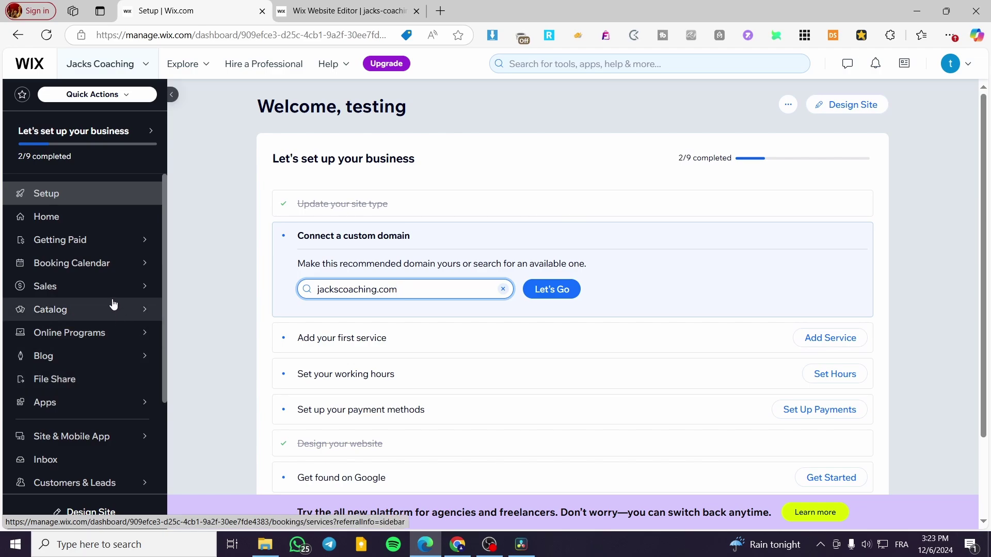
{"action": "mouse_move", "coordinate": [109, 287]}
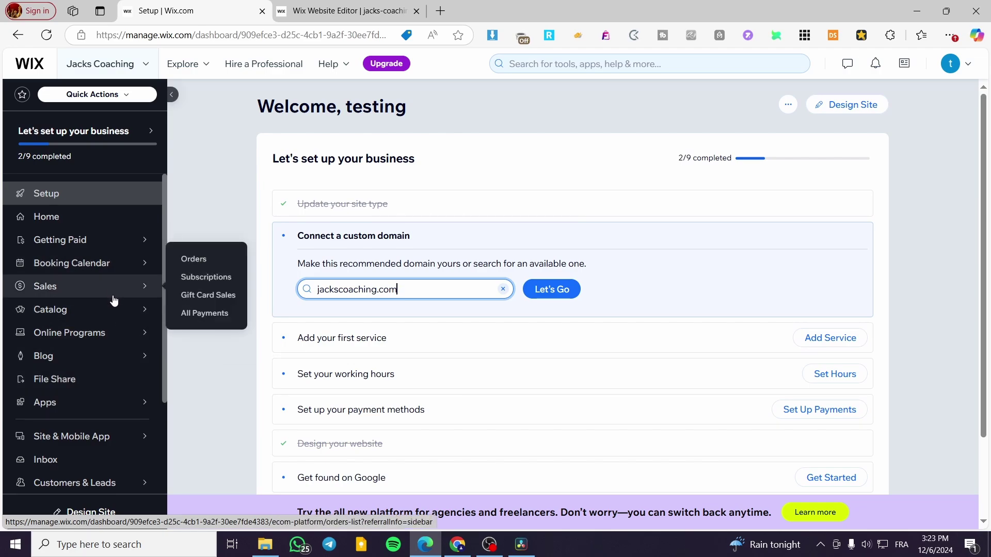
{"action": "left_click", "coordinate": [76, 317]}
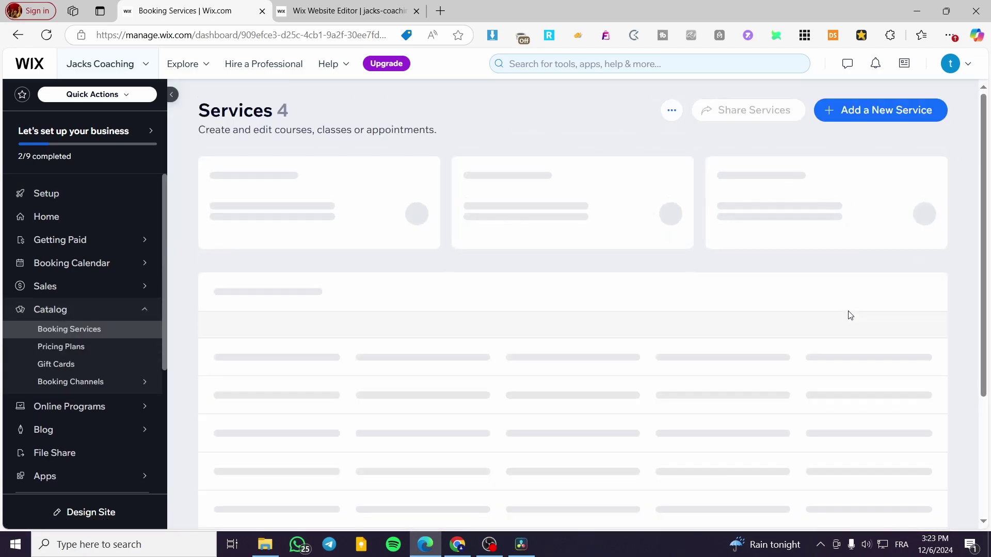
{"action": "scroll", "coordinate": [785, 320], "scroll_direction": "down", "scroll_amount": 4}
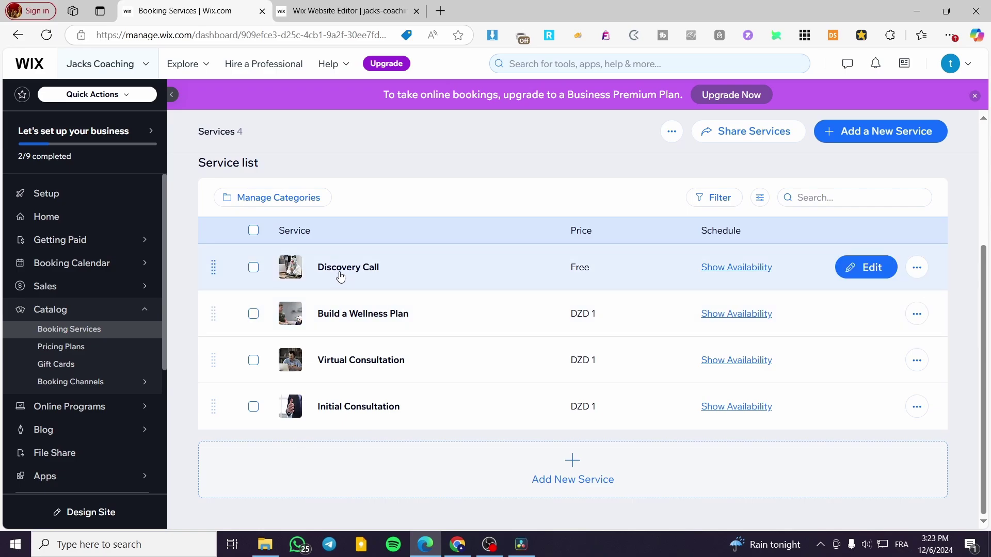
- In the website editor's site menu, make the hidden Booking page show in the menu
{"action": "left_click", "coordinate": [346, 11]}
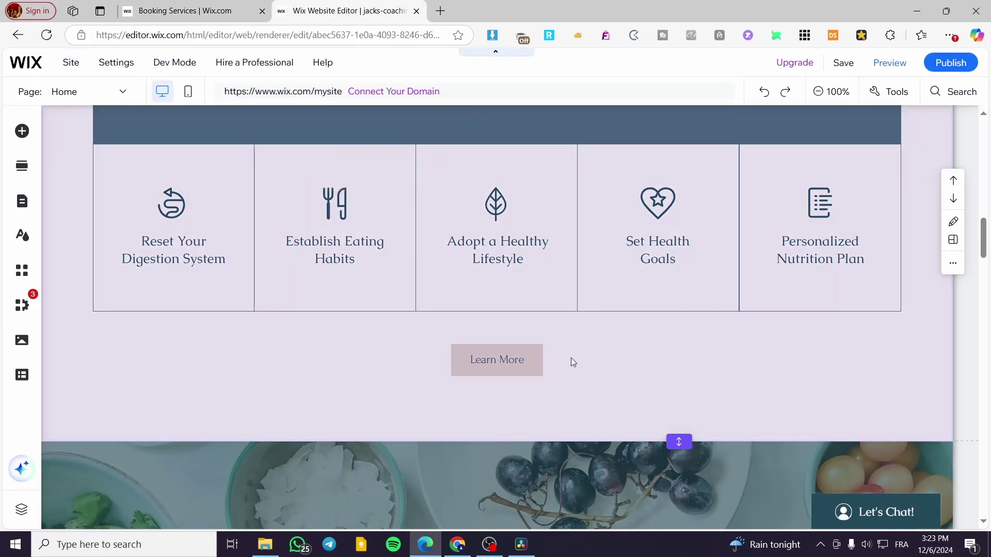
{"action": "scroll", "coordinate": [568, 382], "scroll_direction": "up", "scroll_amount": 5}
{"action": "scroll", "coordinate": [565, 398], "scroll_direction": "up", "scroll_amount": 10}
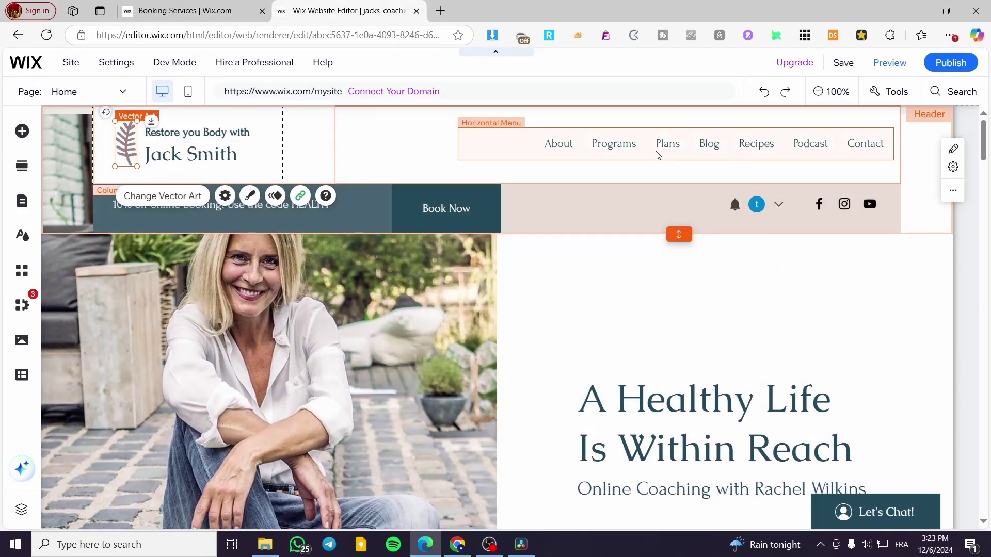
{"action": "left_click", "coordinate": [24, 204]}
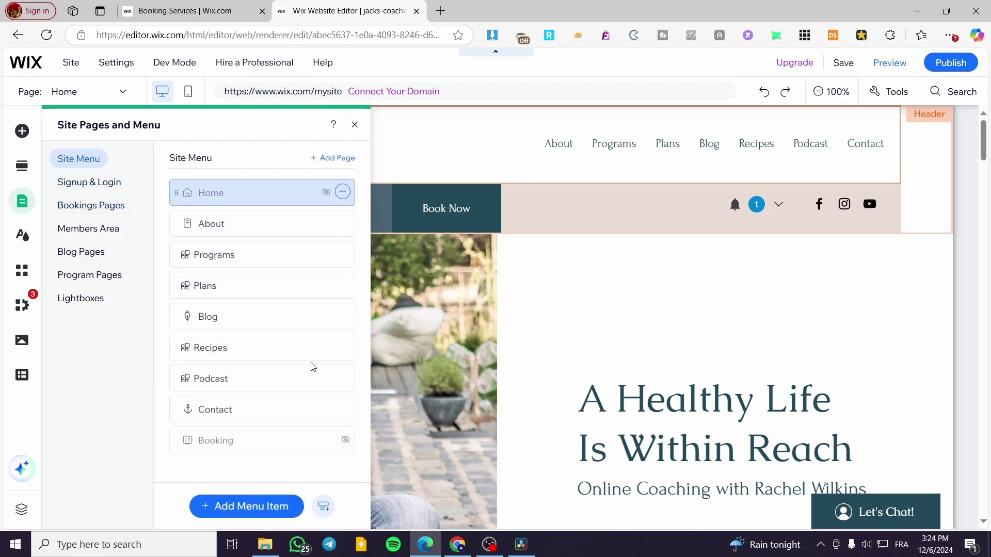
{"action": "left_click", "coordinate": [342, 440]}
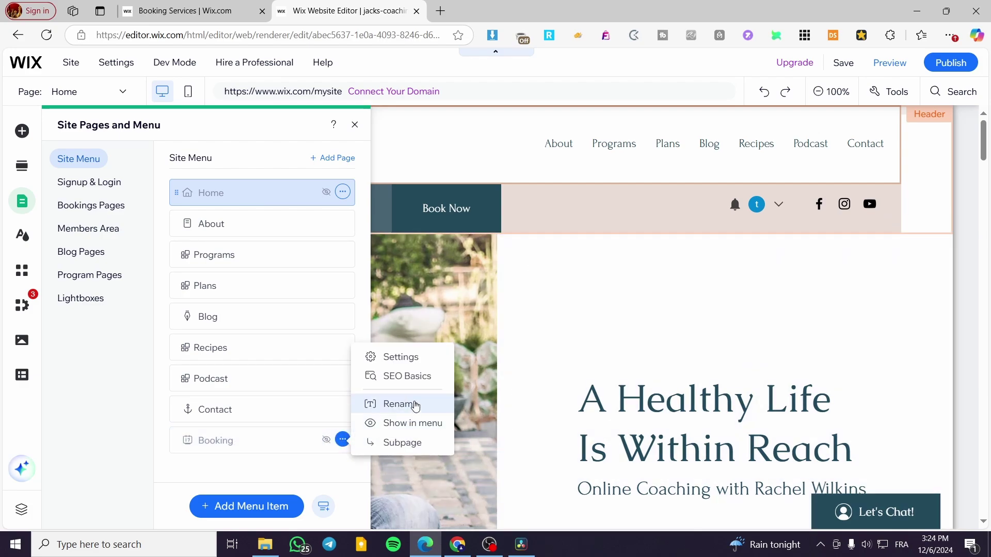
{"action": "left_click", "coordinate": [405, 426]}
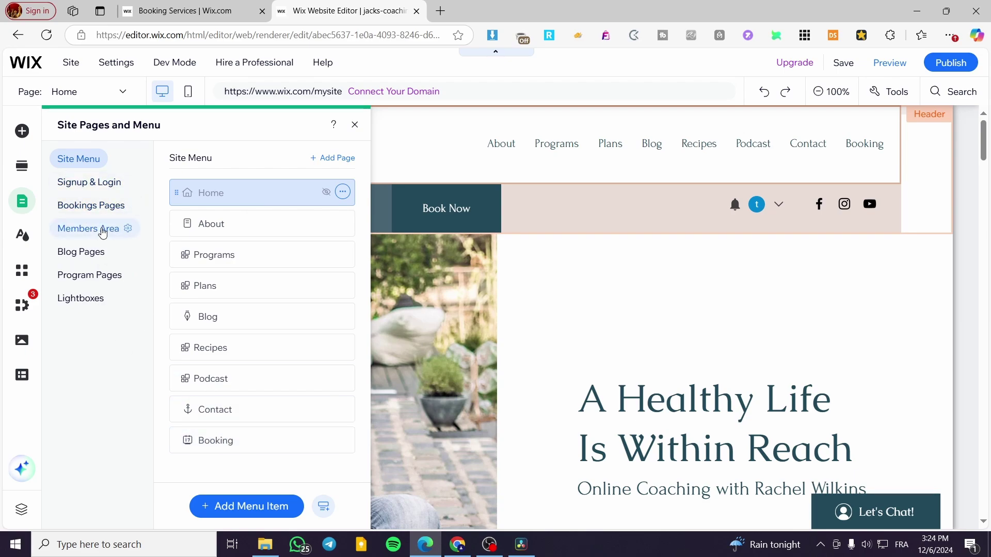
- Open the Booking page in the editor and look through its listed services
{"action": "left_click", "coordinate": [210, 441]}
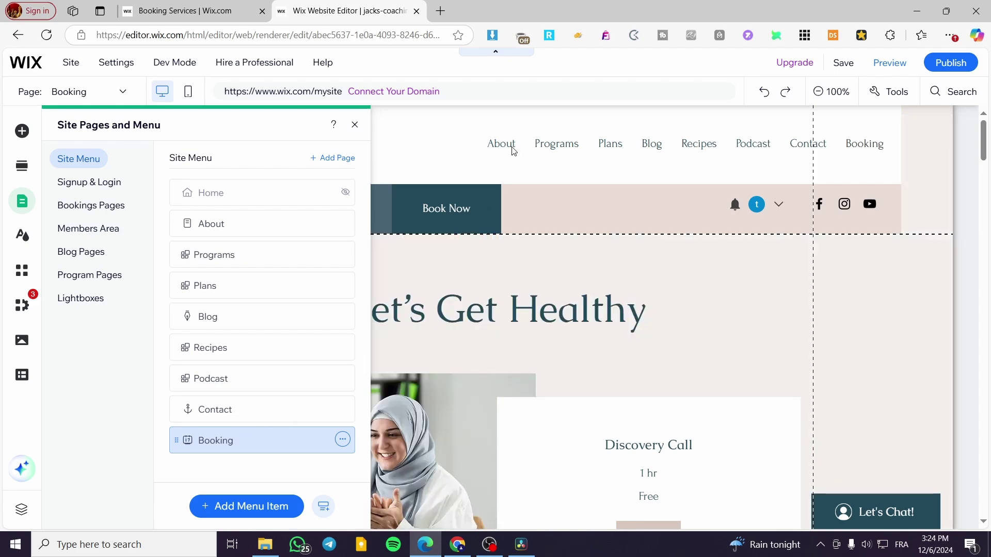
{"action": "left_click", "coordinate": [354, 124]}
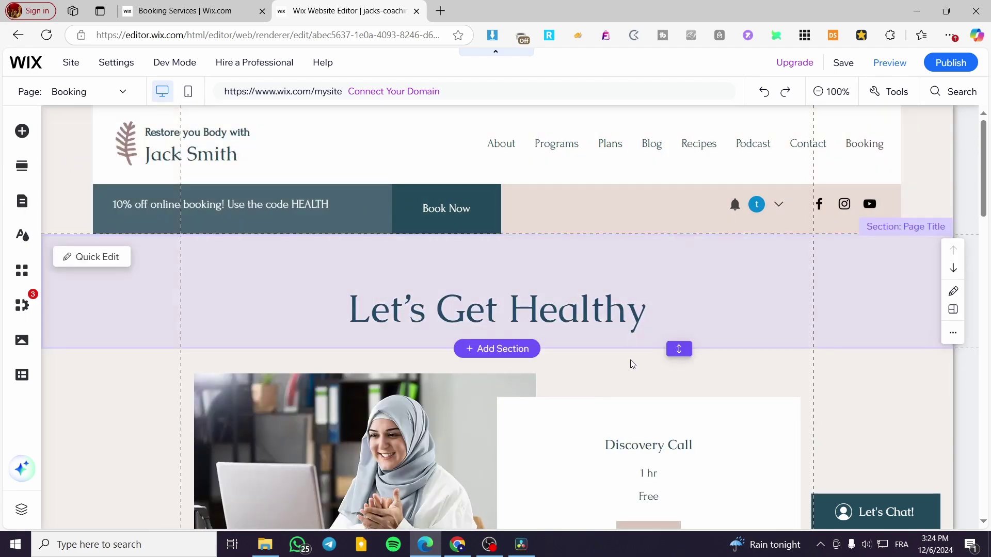
{"action": "scroll", "coordinate": [636, 380], "scroll_direction": "down", "scroll_amount": 4}
{"action": "scroll", "coordinate": [635, 375], "scroll_direction": "down", "scroll_amount": 10}
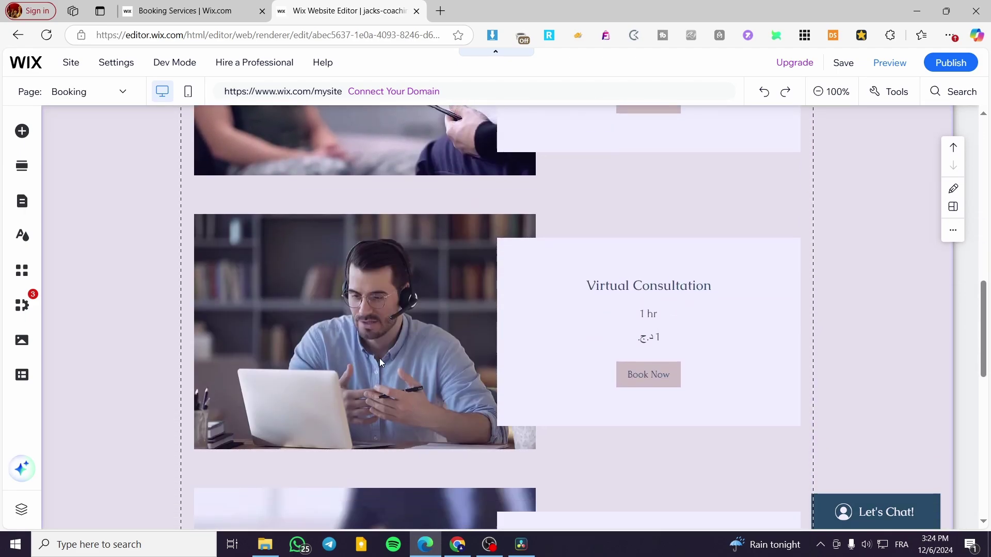
{"action": "scroll", "coordinate": [379, 359], "scroll_direction": "up", "scroll_amount": 12}
- Open the Discovery Call service for editing from the dashboard and review its details and payment options
{"action": "left_click", "coordinate": [191, 9]}
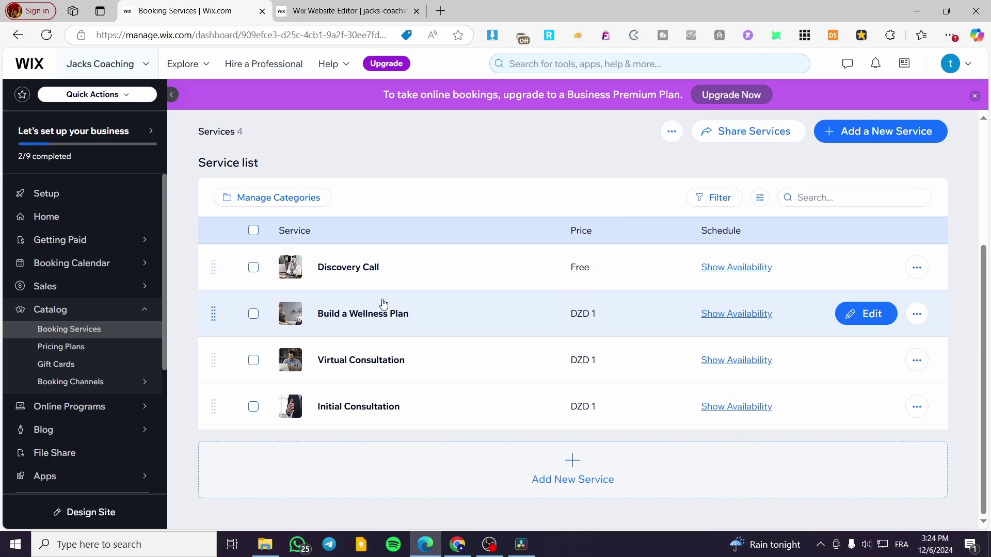
{"action": "left_click", "coordinate": [867, 266]}
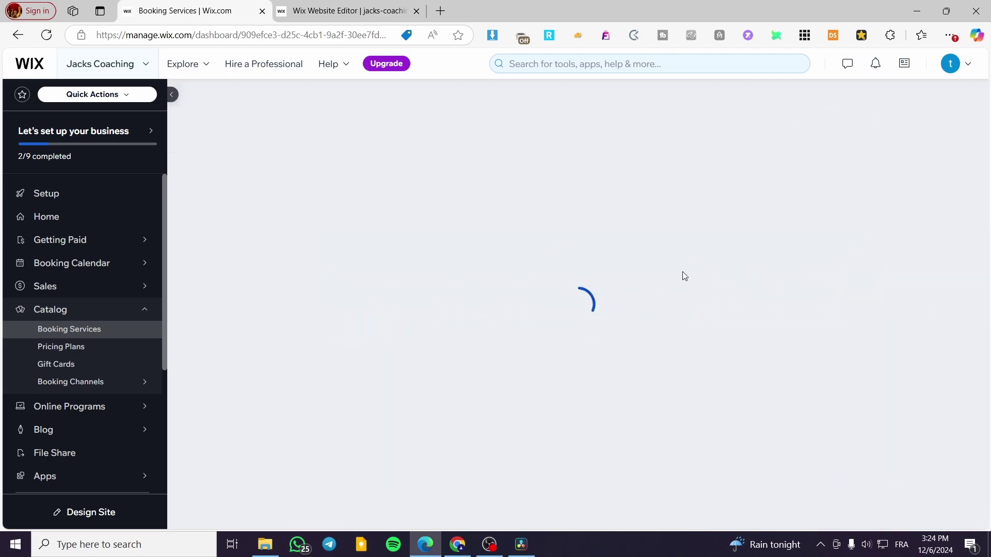
{"action": "scroll", "coordinate": [449, 312], "scroll_direction": "down", "scroll_amount": 1}
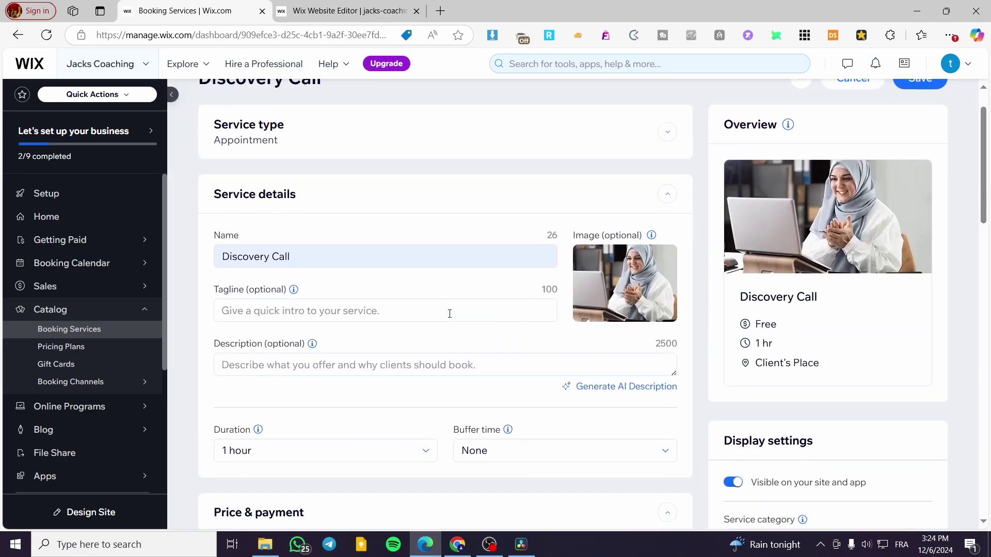
{"action": "mouse_move", "coordinate": [607, 267]}
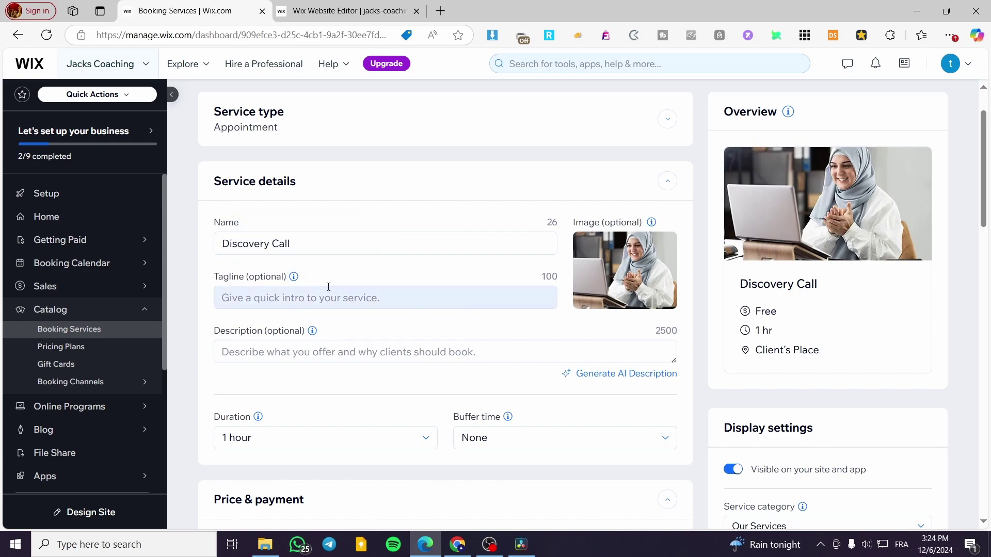
{"action": "scroll", "coordinate": [292, 356], "scroll_direction": "down", "scroll_amount": 4}
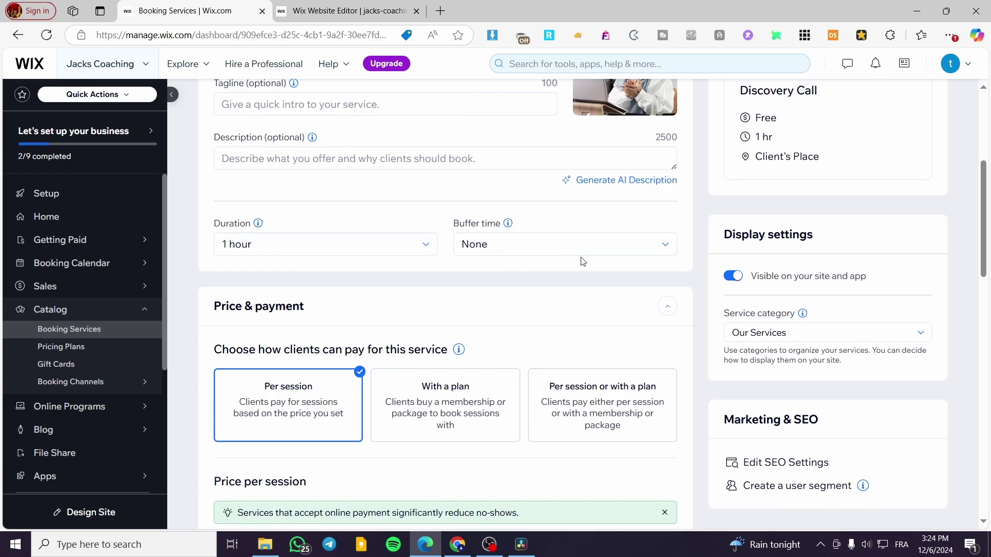
{"action": "scroll", "coordinate": [446, 265], "scroll_direction": "down", "scroll_amount": 1}
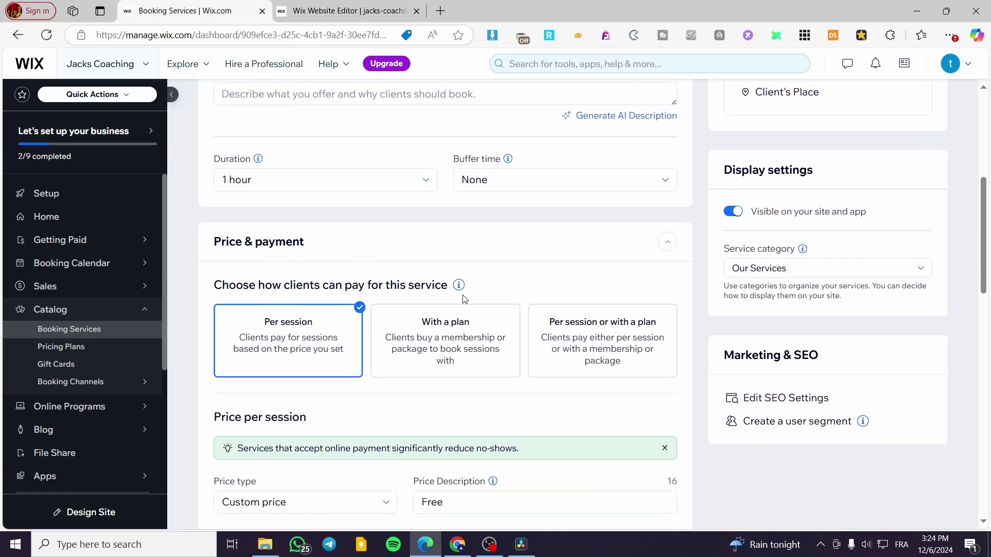
{"action": "scroll", "coordinate": [463, 297], "scroll_direction": "down", "scroll_amount": 2}
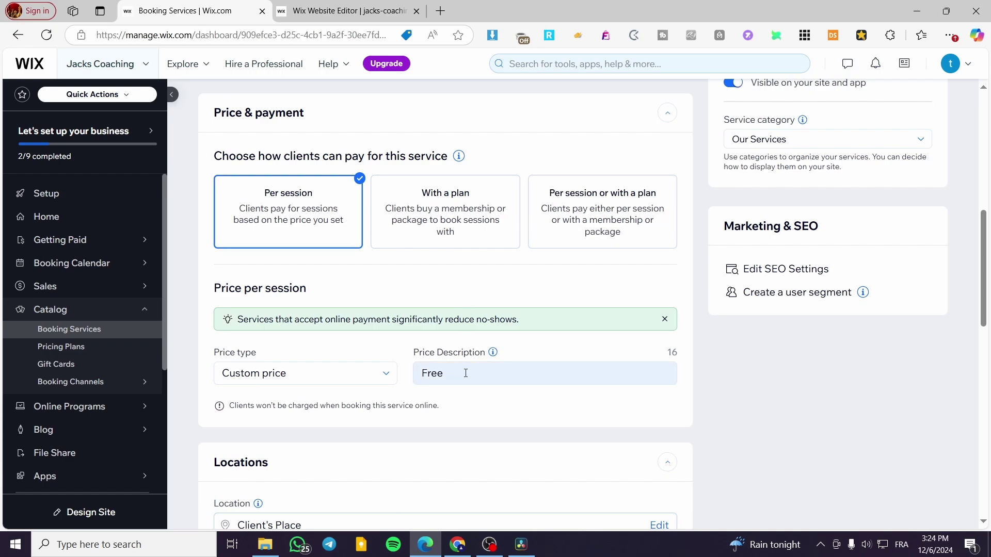
- Clear the Discovery Call's price description, change its price type to Fixed price, and set the amount to 150
{"action": "double_click", "coordinate": [449, 378]}
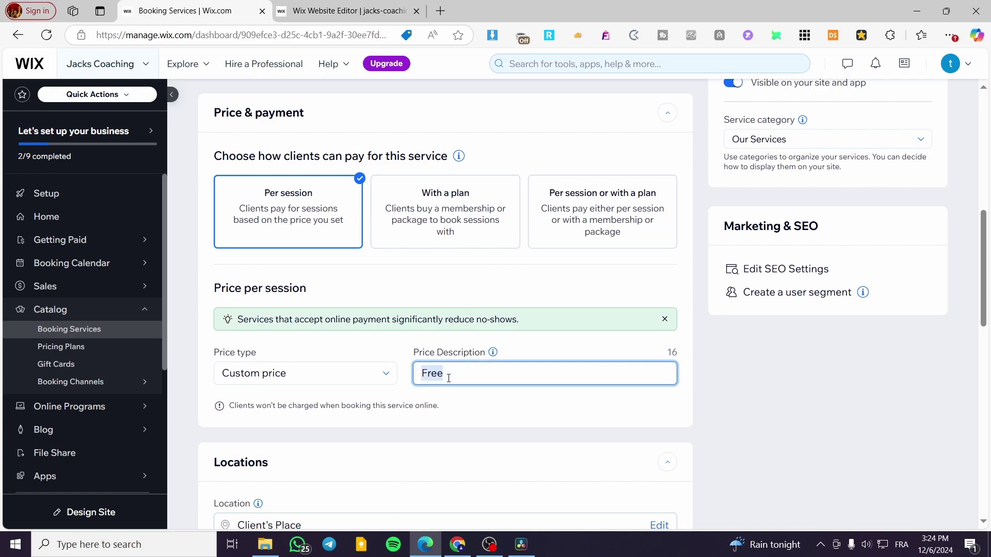
{"action": "key", "text": "BackSpace"}
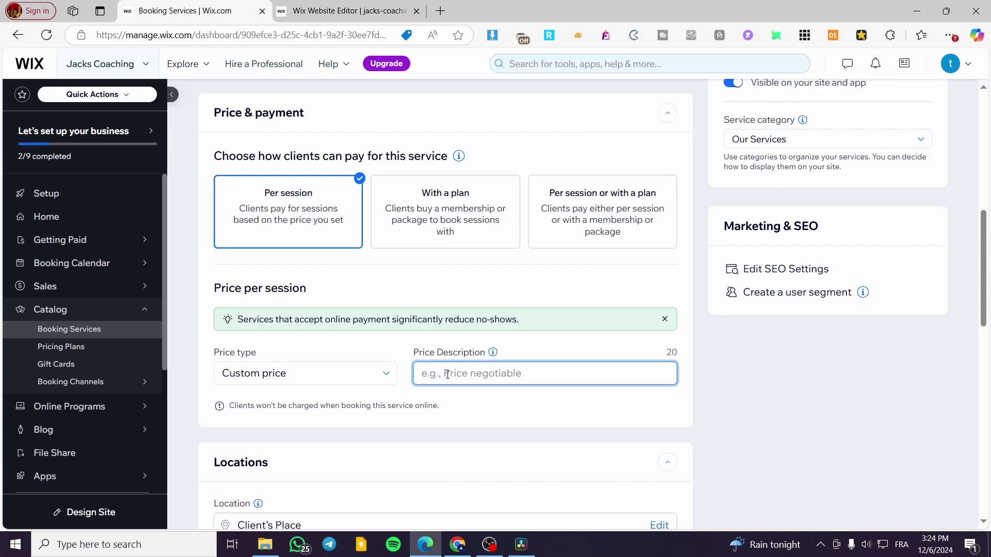
{"action": "left_click", "coordinate": [343, 381]}
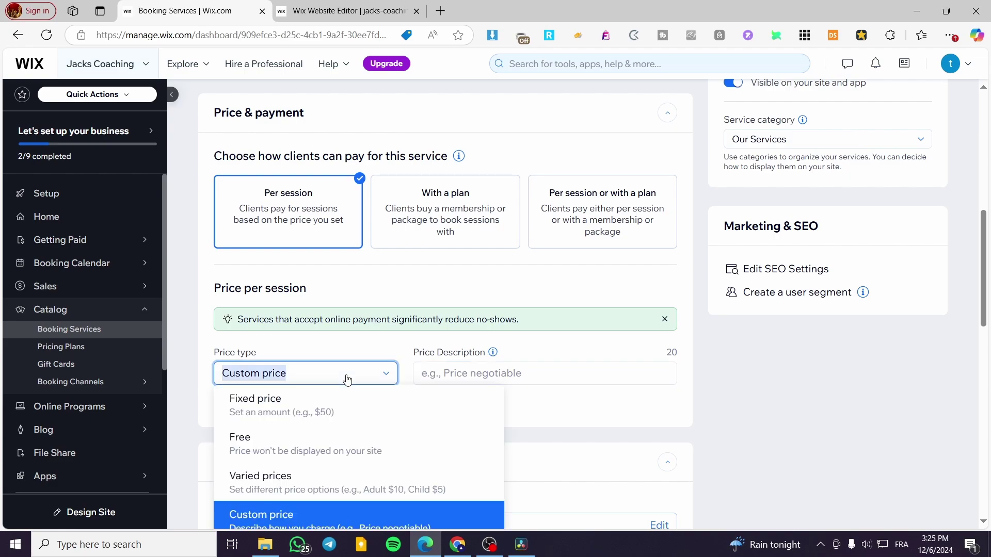
{"action": "left_click", "coordinate": [347, 411]}
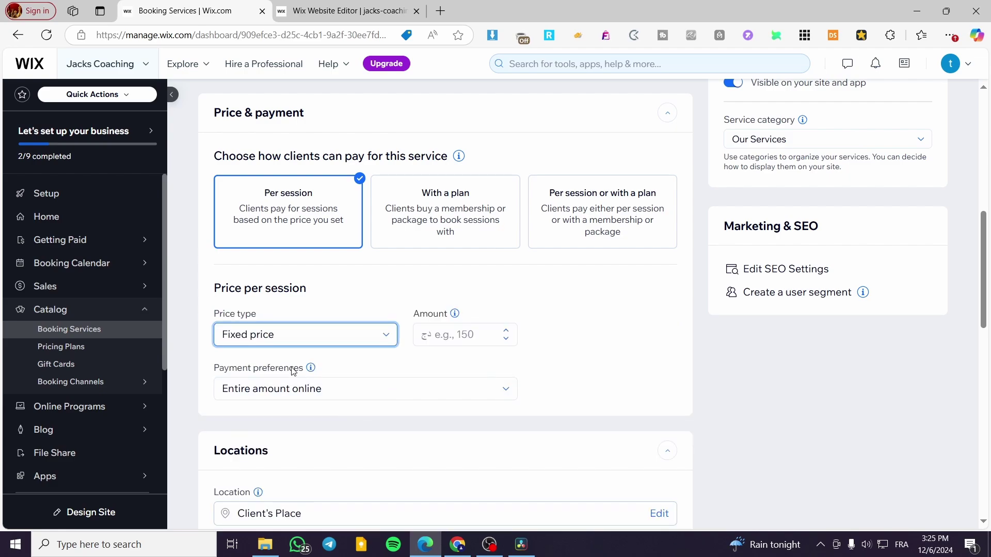
{"action": "left_click", "coordinate": [296, 394]}
{"action": "left_click", "coordinate": [470, 341]}
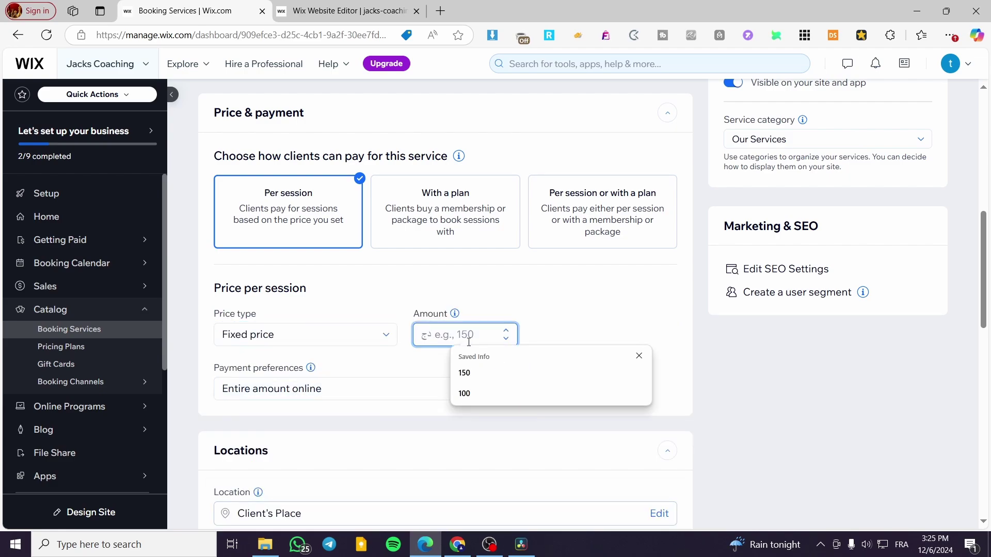
{"action": "type", "text": "150"}
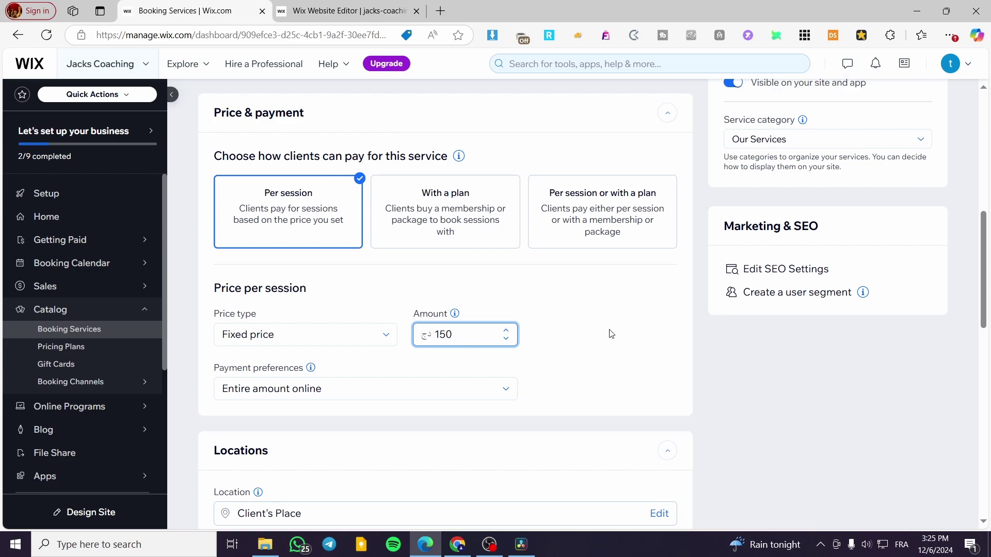
{"action": "left_click", "coordinate": [611, 334]}
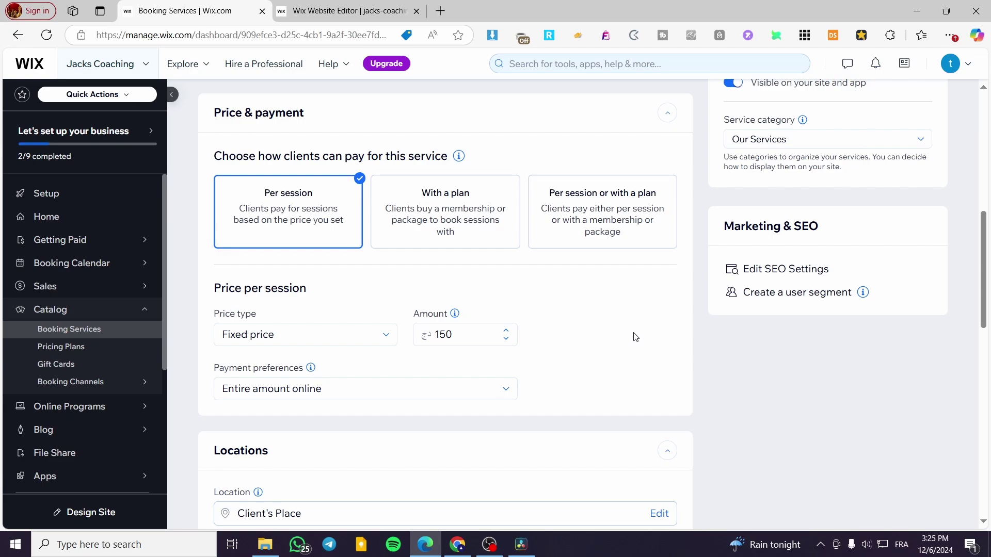
- Compare the Discovery Call service form in the dashboard with the Booking page's header and service card in the website editor
{"action": "scroll", "coordinate": [636, 337], "scroll_direction": "up", "scroll_amount": 9}
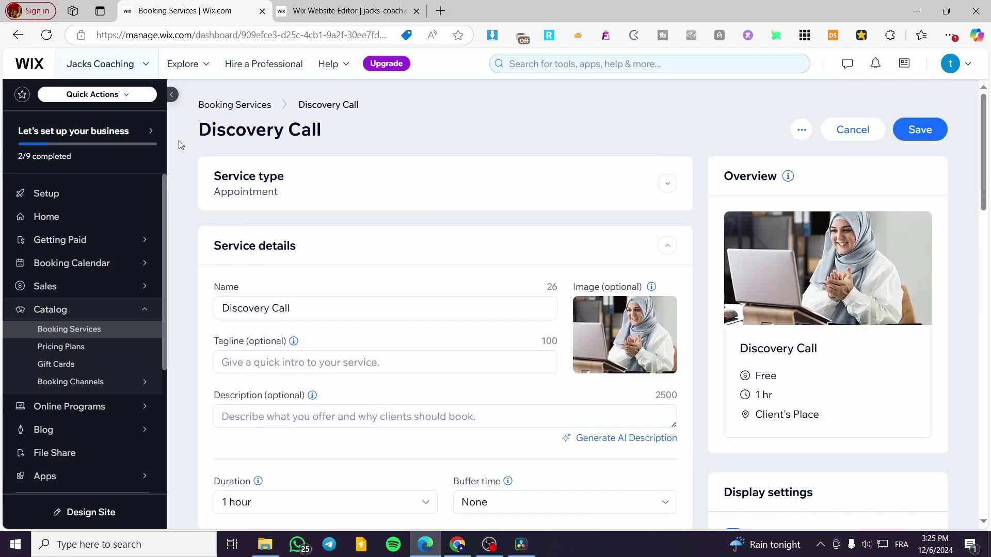
{"action": "left_click", "coordinate": [301, 7]}
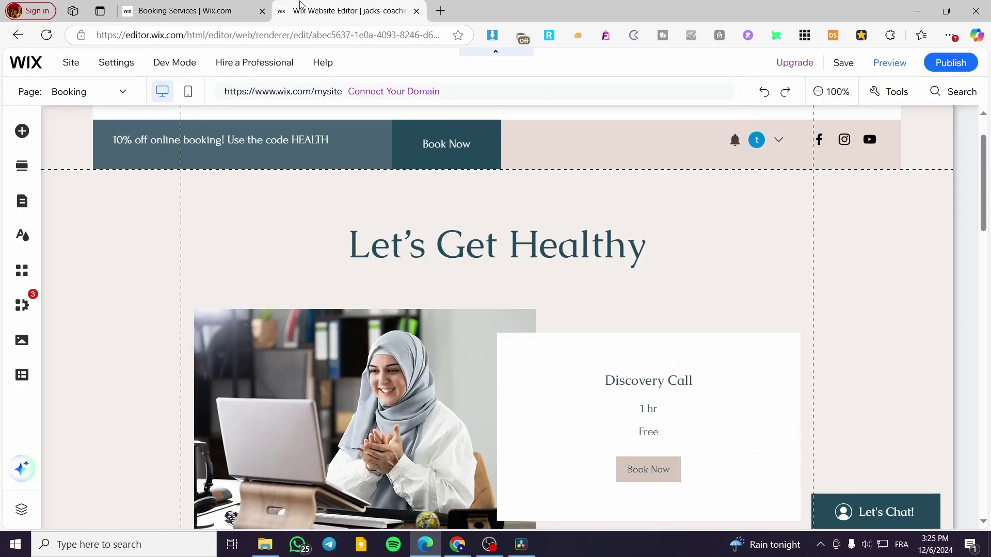
{"action": "scroll", "coordinate": [509, 347], "scroll_direction": "up", "scroll_amount": 2}
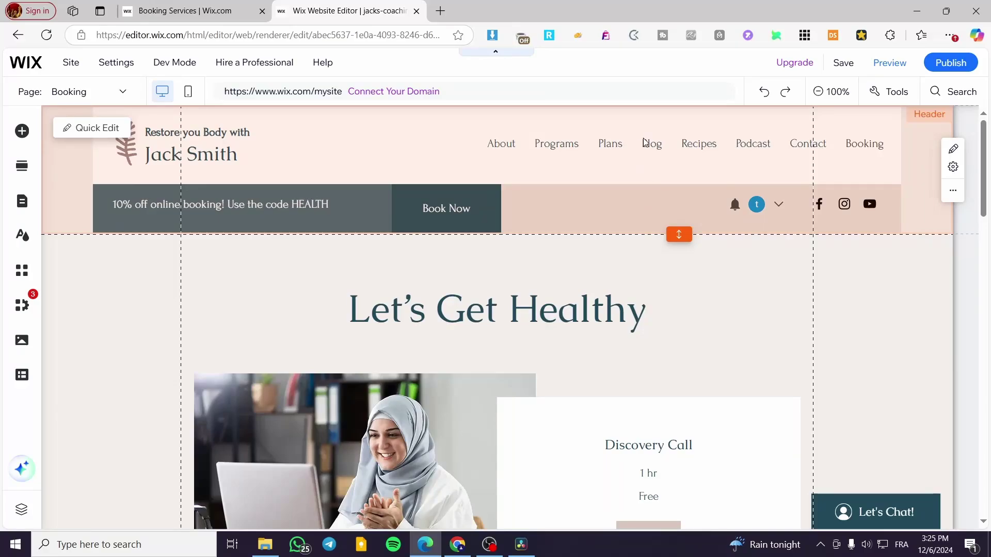
{"action": "left_click", "coordinate": [229, 5]}
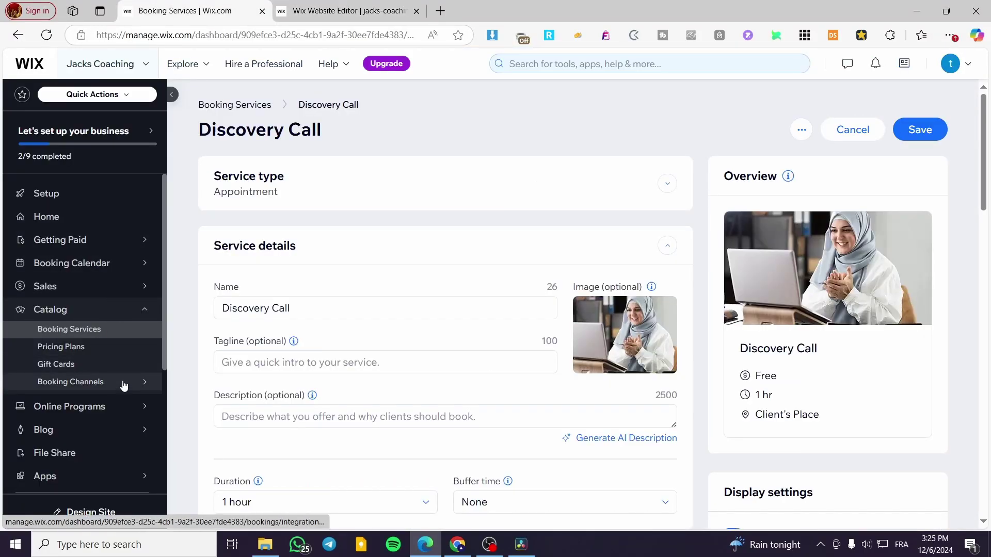
{"action": "left_click", "coordinate": [323, 10]}
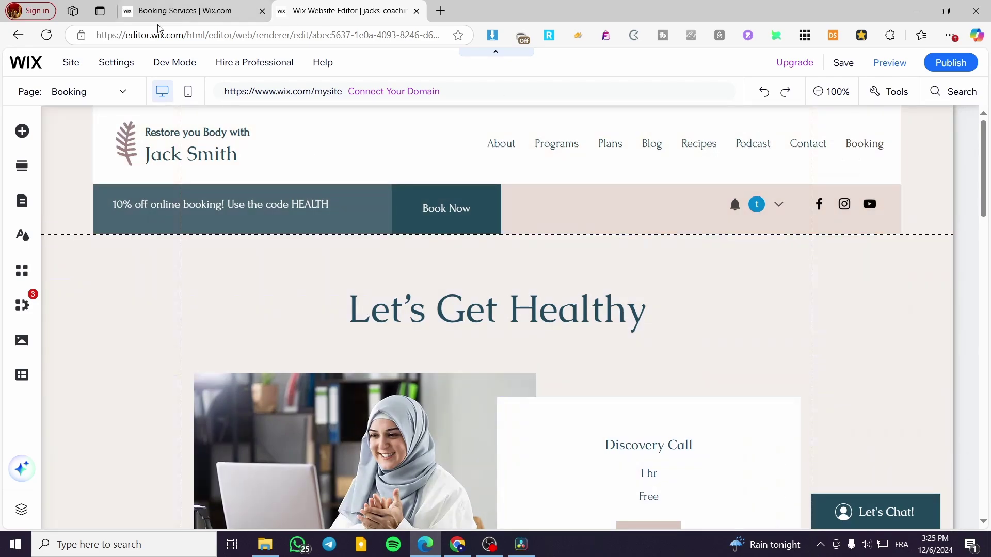
{"action": "scroll", "coordinate": [566, 303], "scroll_direction": "down", "scroll_amount": 2}
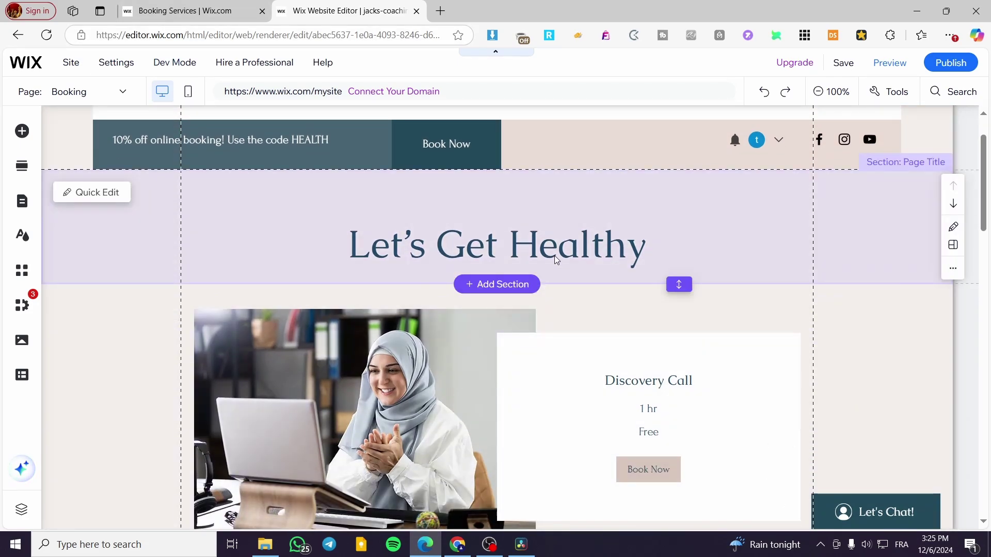
- Open the Booking page's "Let's Get Healthy" title for text editing and leave it without making changes
{"action": "left_click", "coordinate": [556, 258]}
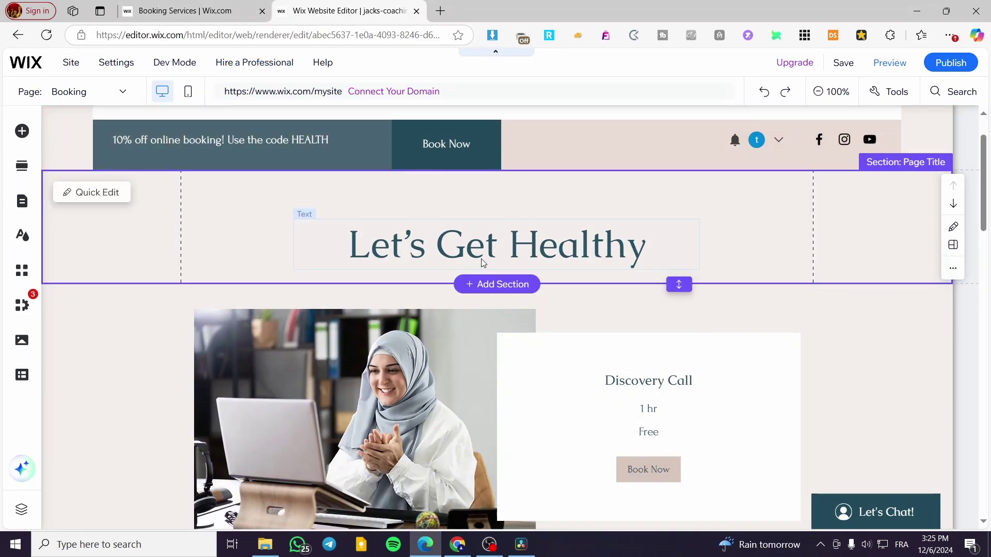
{"action": "left_click", "coordinate": [413, 247]}
{"action": "double_click", "coordinate": [607, 246]}
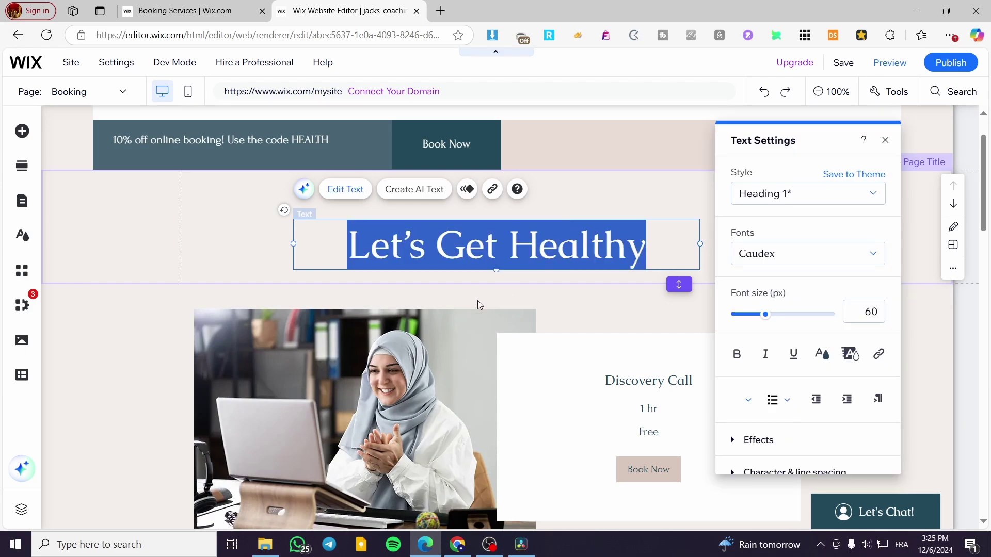
{"action": "left_click", "coordinate": [645, 312]}
- Open and close service management for the Book Online widget, and select the site header
{"action": "left_click", "coordinate": [614, 368]}
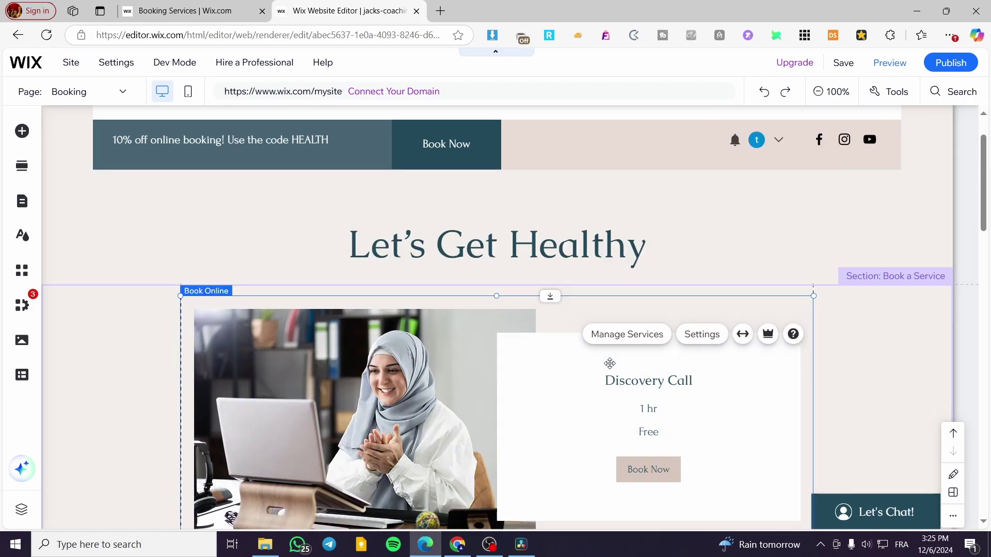
{"action": "left_click", "coordinate": [645, 335]}
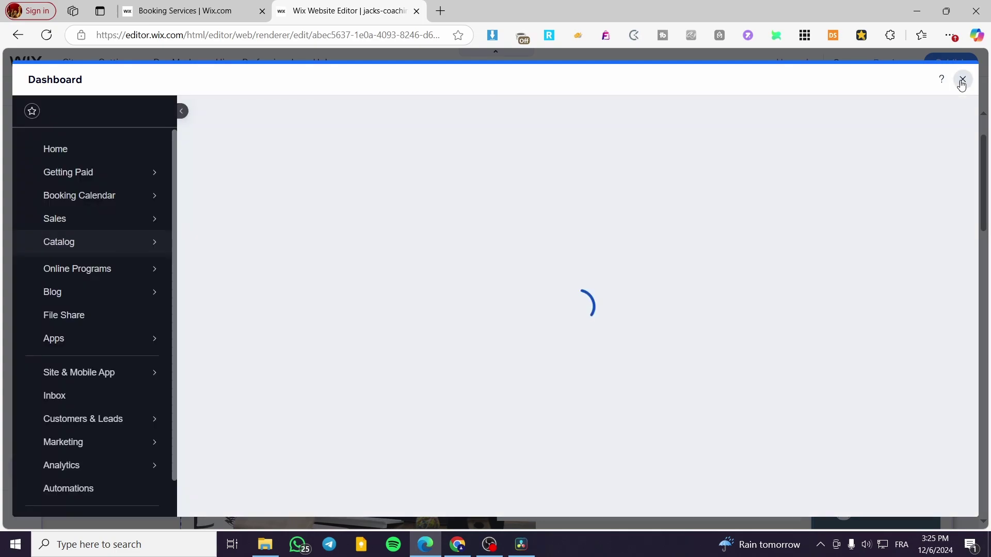
{"action": "left_click", "coordinate": [962, 81]}
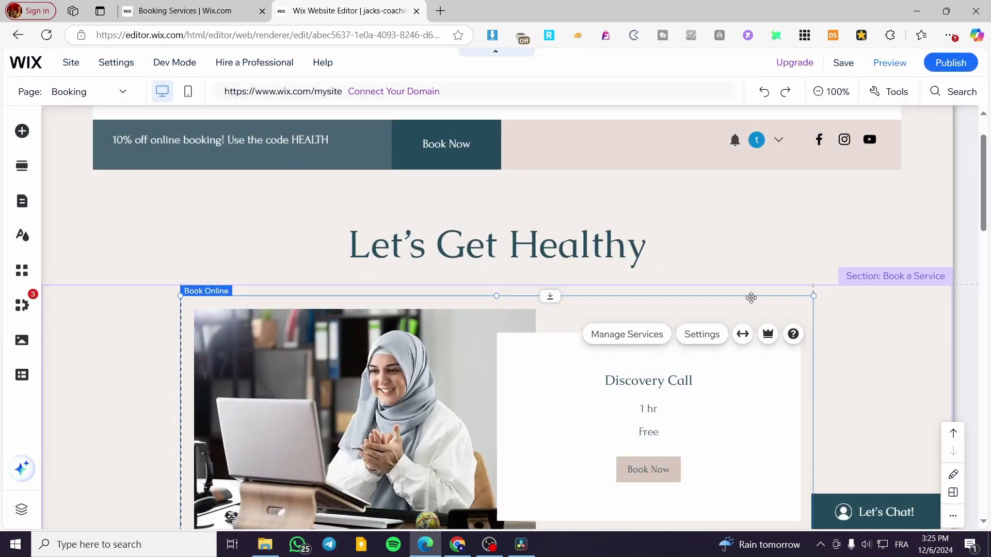
{"action": "scroll", "coordinate": [751, 298], "scroll_direction": "up", "scroll_amount": 2}
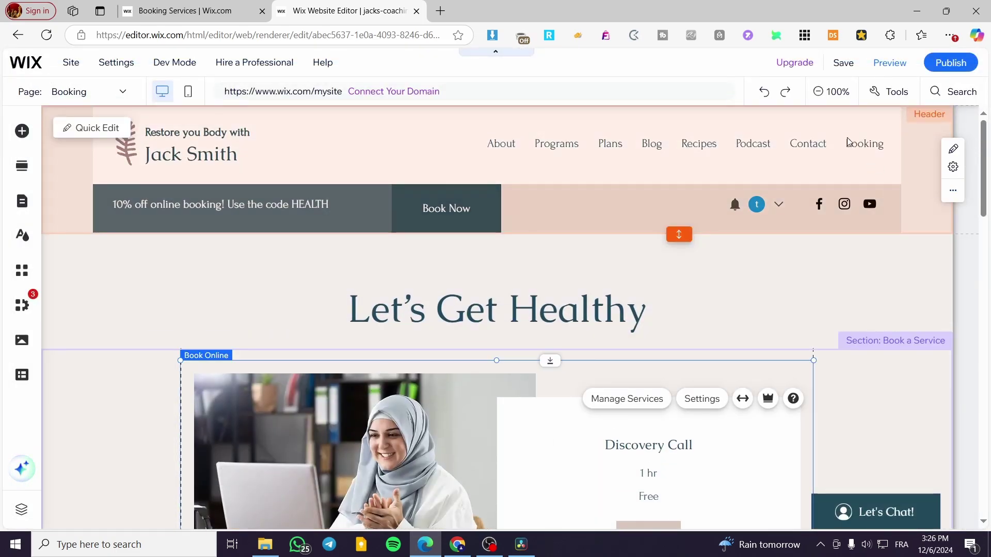
{"action": "left_click", "coordinate": [847, 142]}
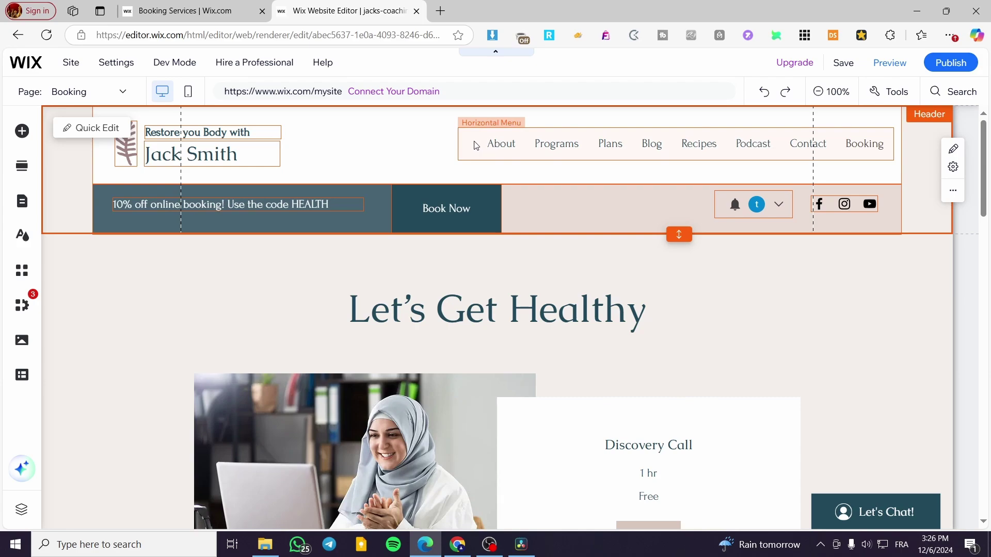